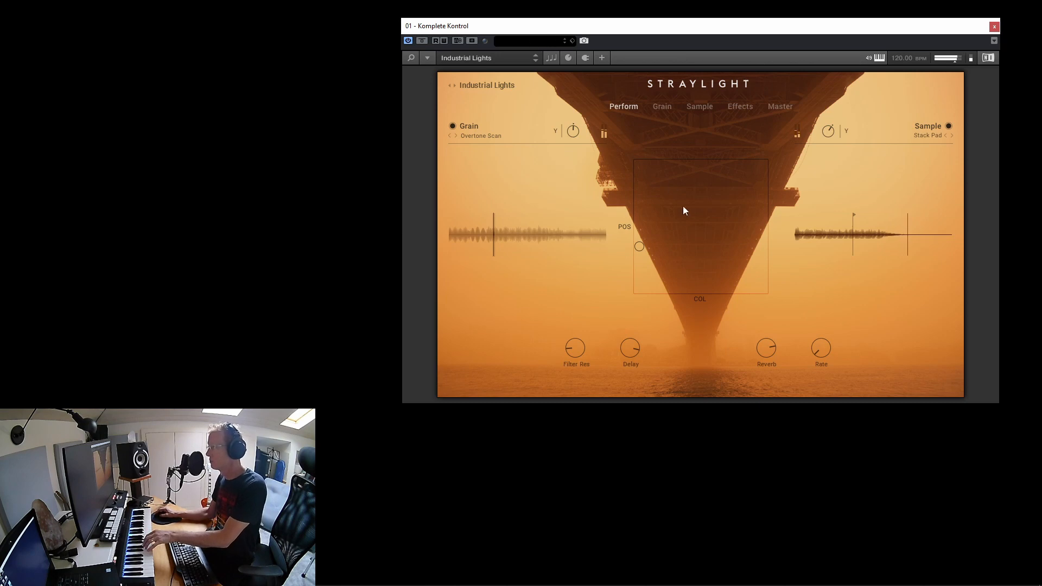
Step: Sweep the XY pad cursor across the pad to morph the Industrial Lights sound
{"action": "left_click_drag", "start_coordinate": [642, 246], "coordinate": [756, 243]}
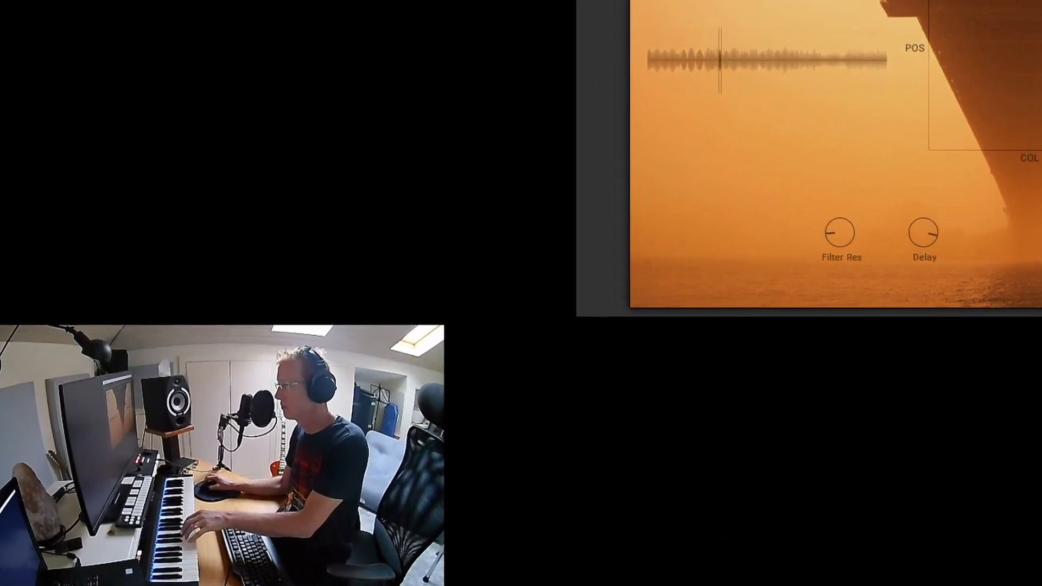
{"action": "left_click_drag", "start_coordinate": [1041, 76], "coordinate": [971, 85]}
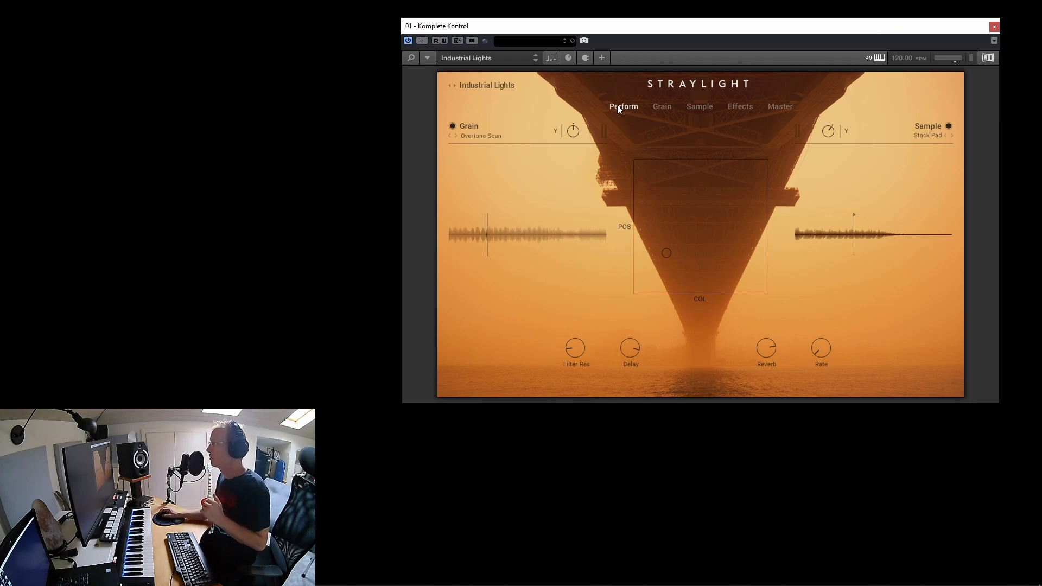
Step: Look through the Grain, Sample, Effects and Master pages and return to the Perform page
{"action": "left_click", "coordinate": [662, 107]}
{"action": "left_click", "coordinate": [693, 106]}
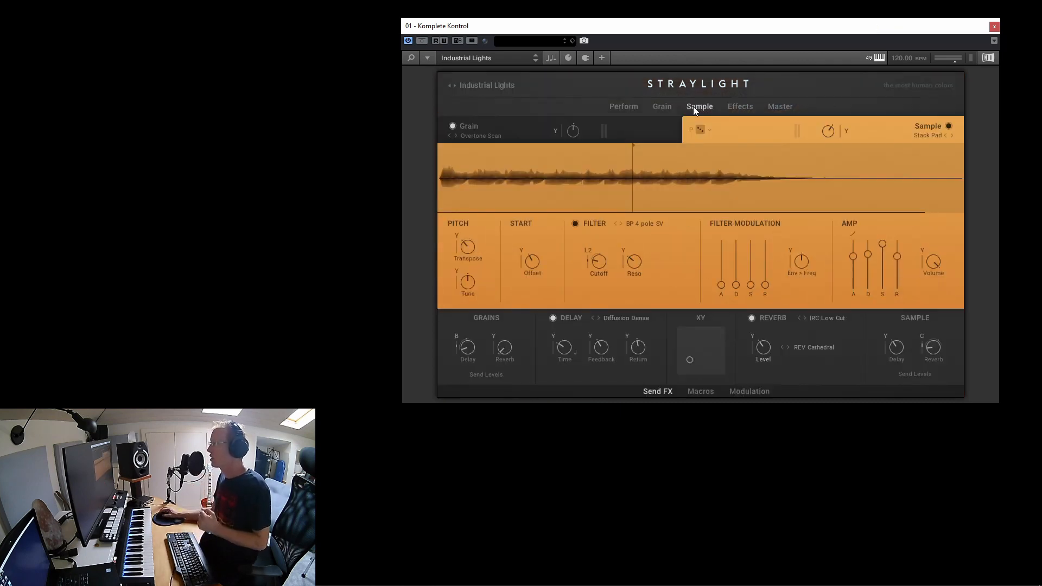
{"action": "left_click", "coordinate": [728, 106]}
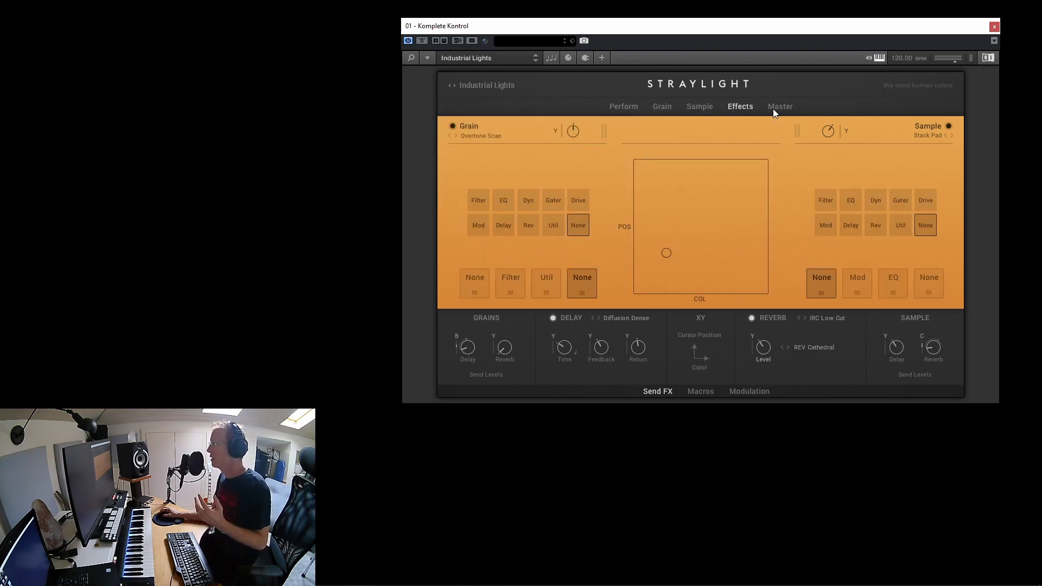
{"action": "left_click", "coordinate": [773, 107]}
{"action": "left_click", "coordinate": [627, 106]}
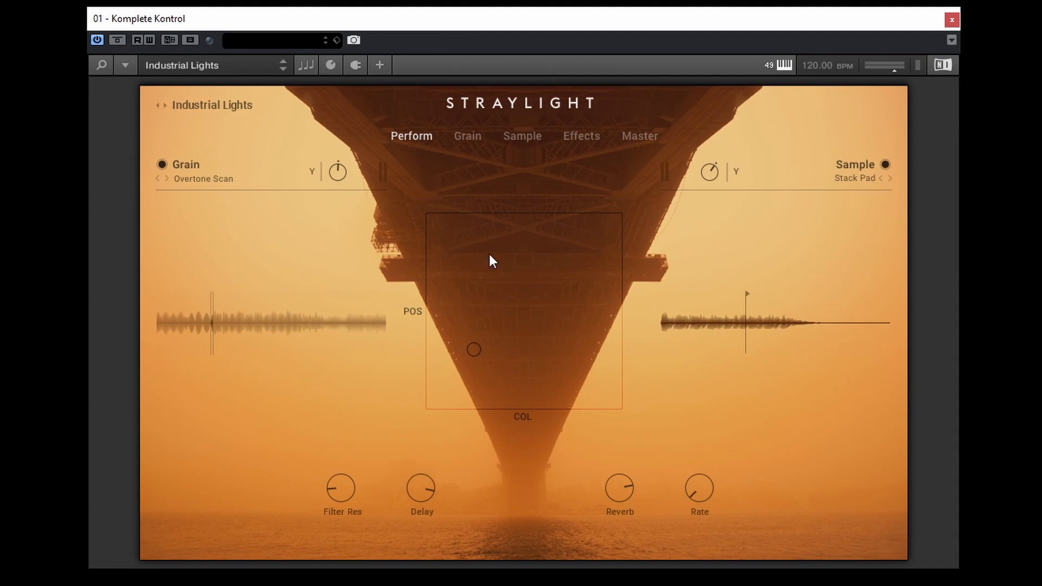
Step: Move the XY pad cursor upward and load the snapshot "As wide as" from the Keys type
{"action": "mouse_move", "coordinate": [474, 347]}
{"action": "left_mouse_down"}
{"action": "mouse_move", "coordinate": [477, 293]}
{"action": "mouse_move", "coordinate": [474, 352]}
{"action": "mouse_move", "coordinate": [487, 290]}
{"action": "left_mouse_up"}
{"action": "left_click", "coordinate": [222, 104]}
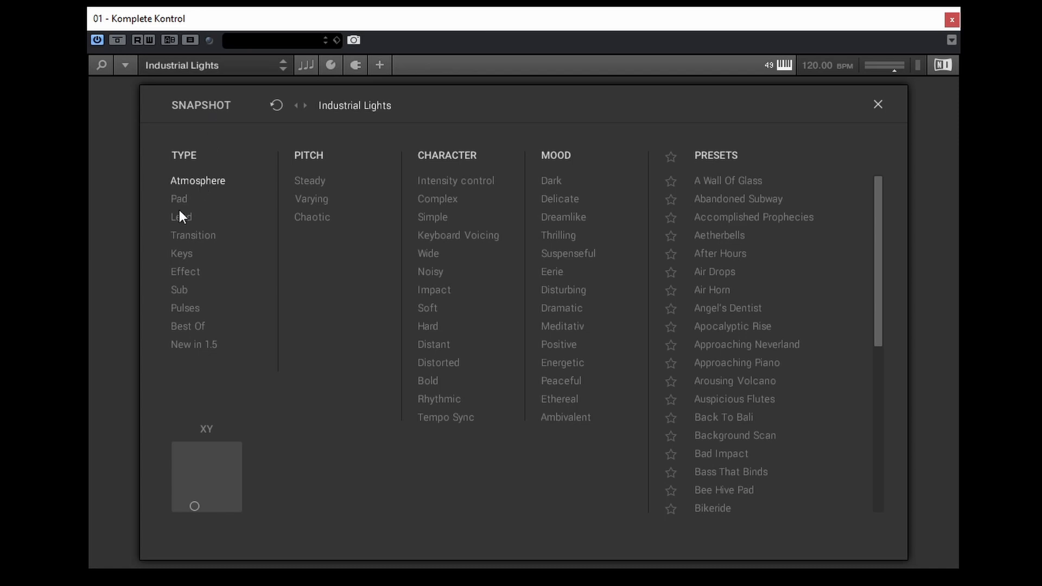
{"action": "left_click", "coordinate": [183, 251]}
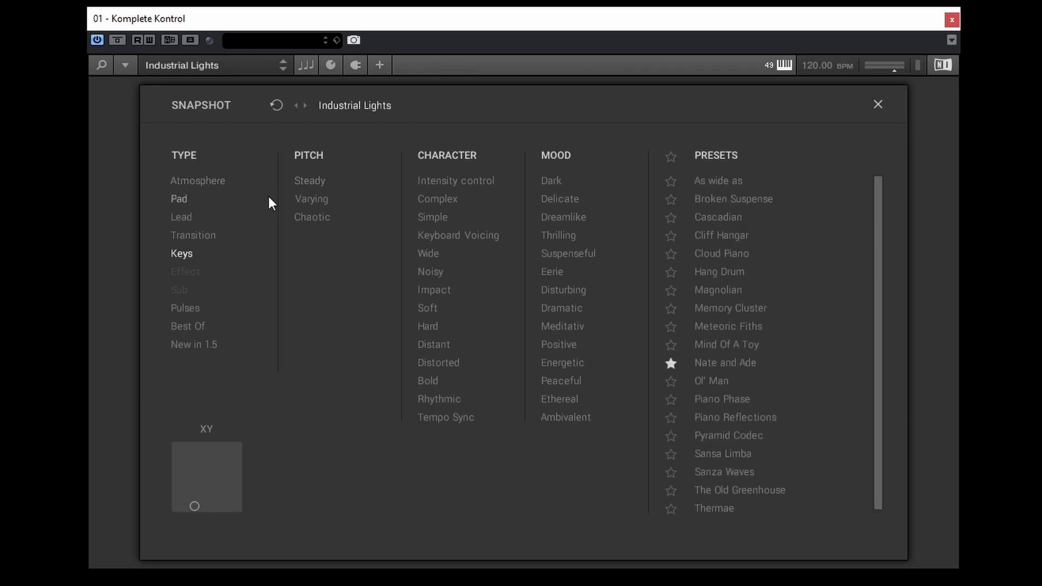
{"action": "left_click", "coordinate": [724, 183]}
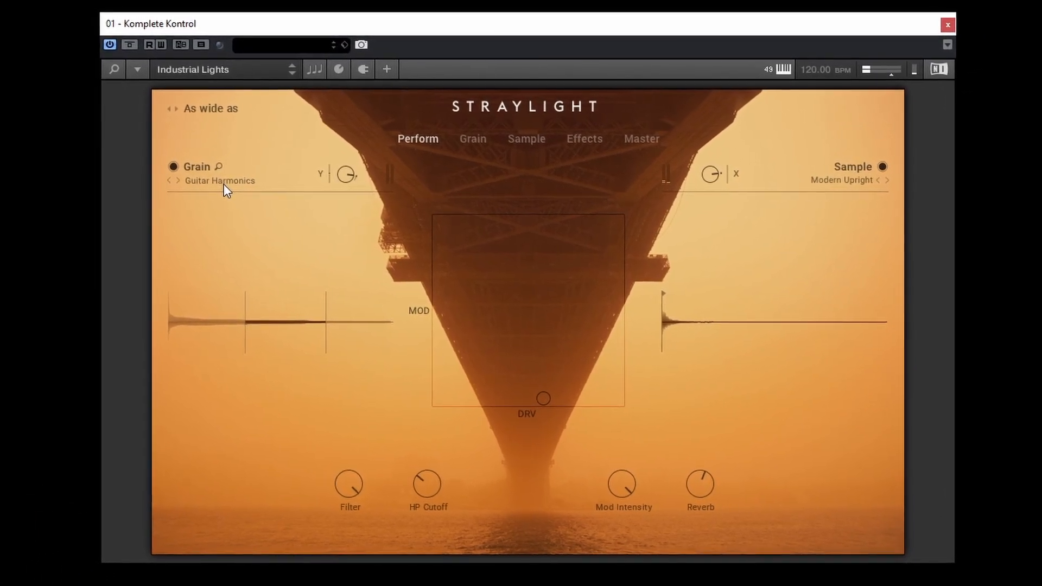
Step: Filter the grain sources by Metal origin and load Cym Bowed Bell as the grain source
{"action": "left_click", "coordinate": [226, 184]}
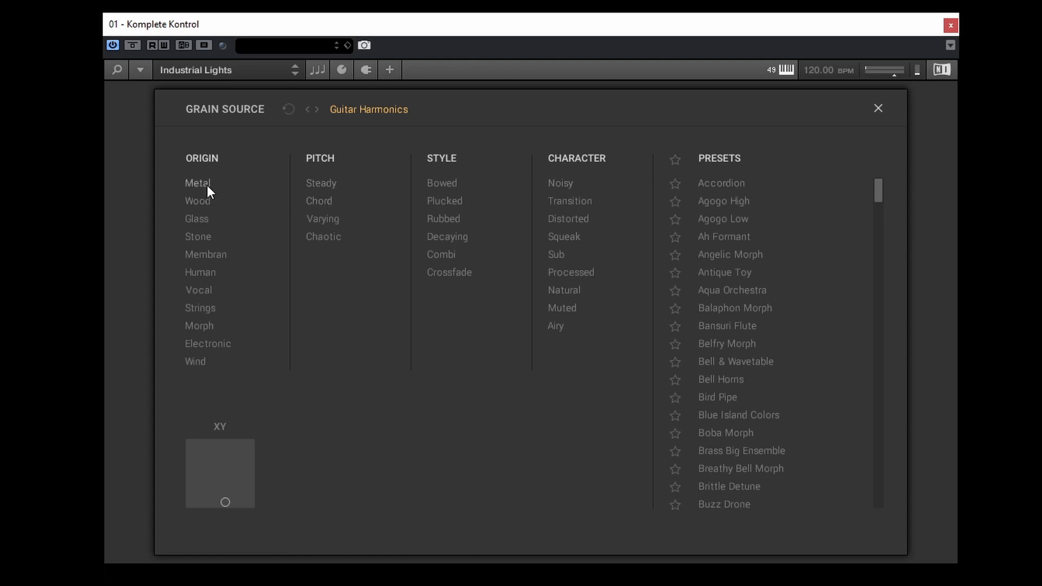
{"action": "left_click", "coordinate": [204, 186]}
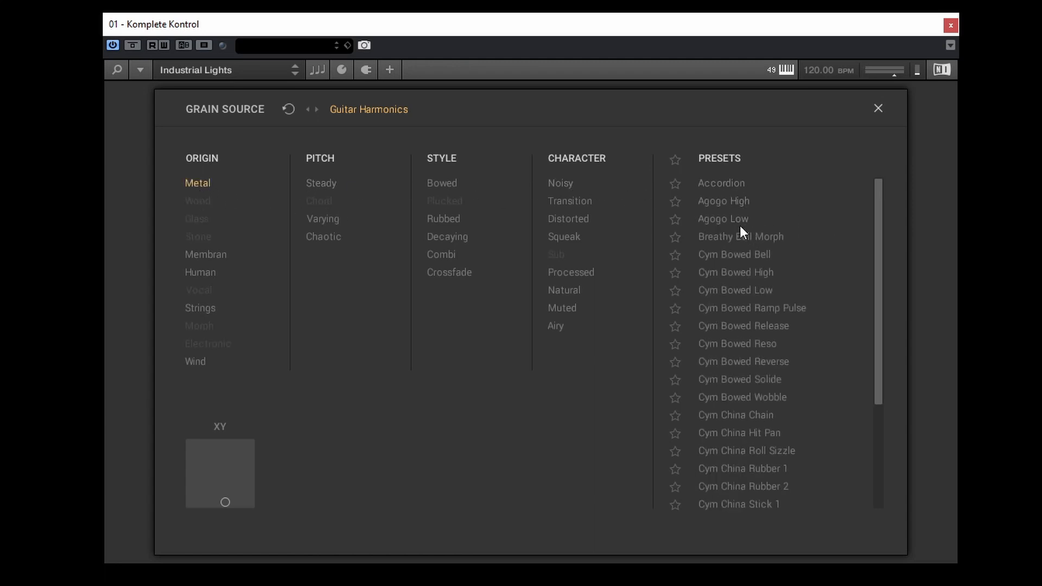
{"action": "double_click", "coordinate": [727, 254]}
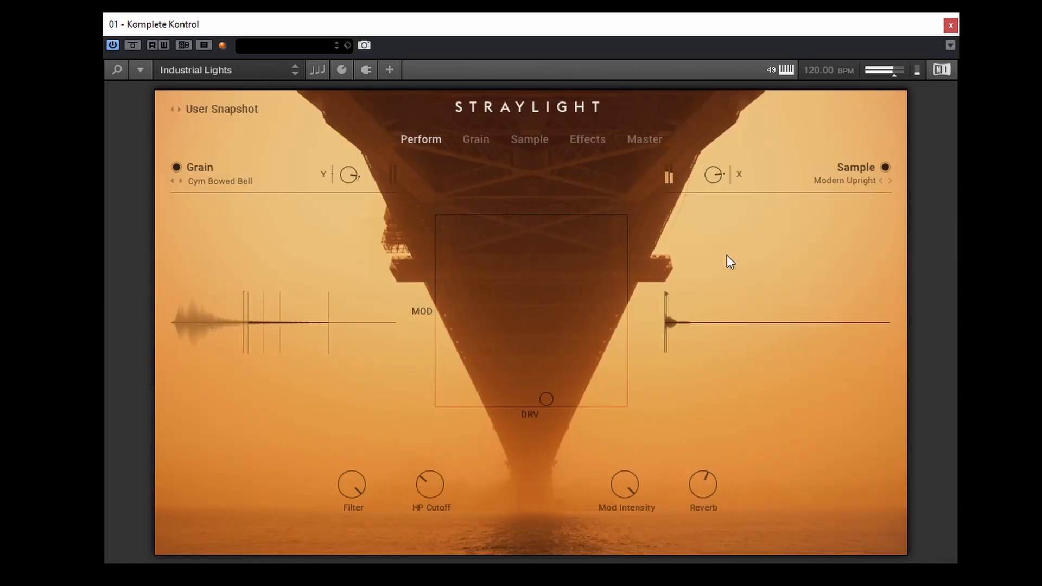
Step: Load Rain as the sample source and lower the Sample layer's volume
{"action": "left_click", "coordinate": [836, 184]}
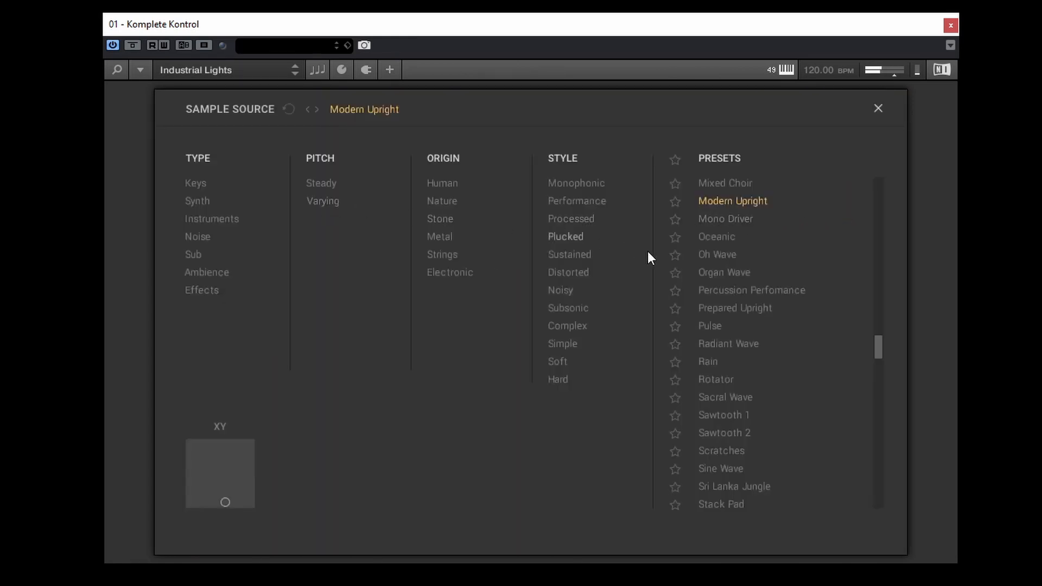
{"action": "left_click", "coordinate": [711, 362]}
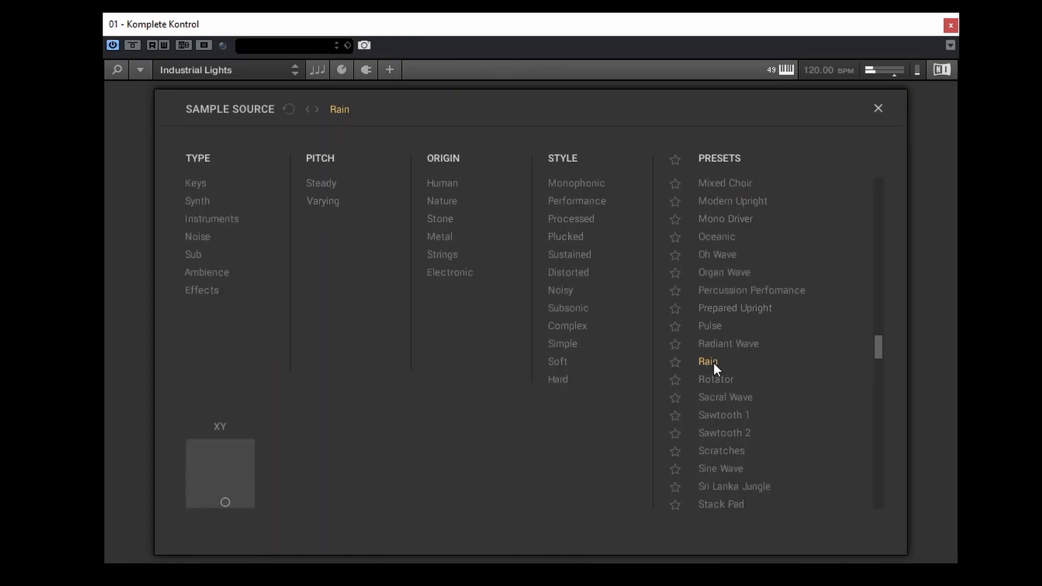
{"action": "double_click", "coordinate": [714, 363]}
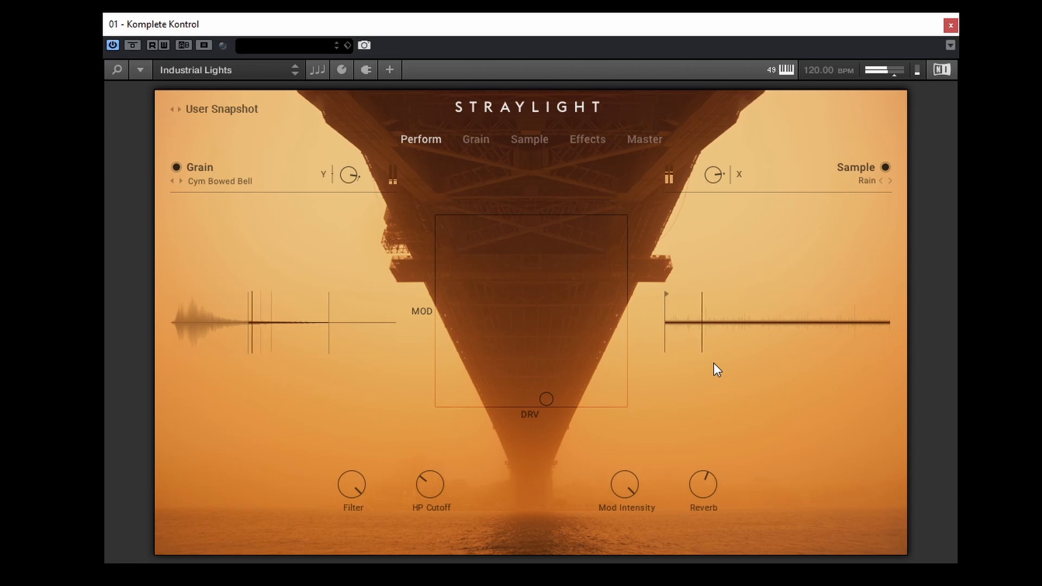
{"action": "left_click_drag", "start_coordinate": [715, 176], "coordinate": [717, 306]}
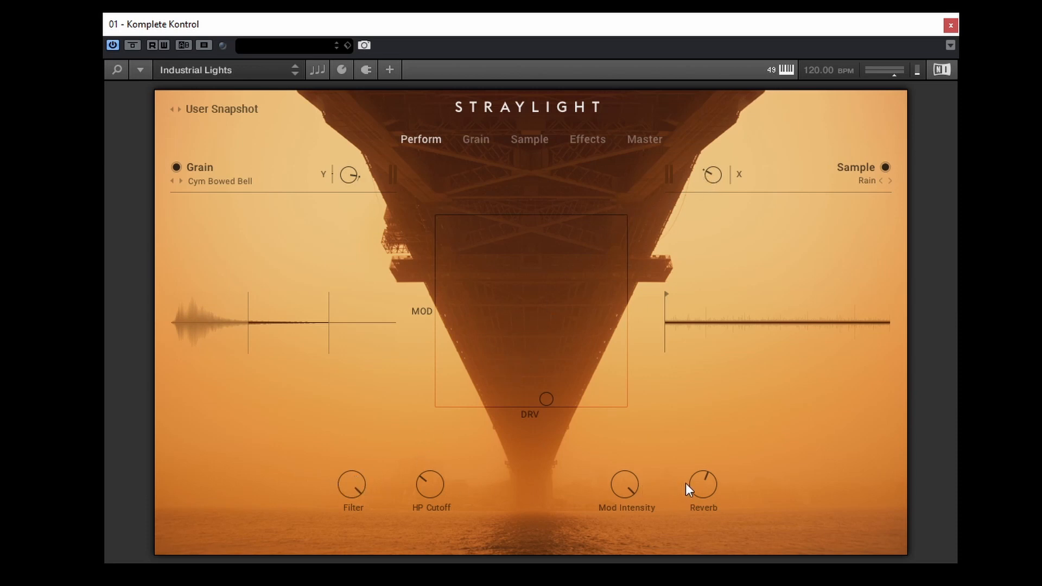
{"action": "right_click", "coordinate": [343, 481]}
{"action": "left_click", "coordinate": [367, 445]}
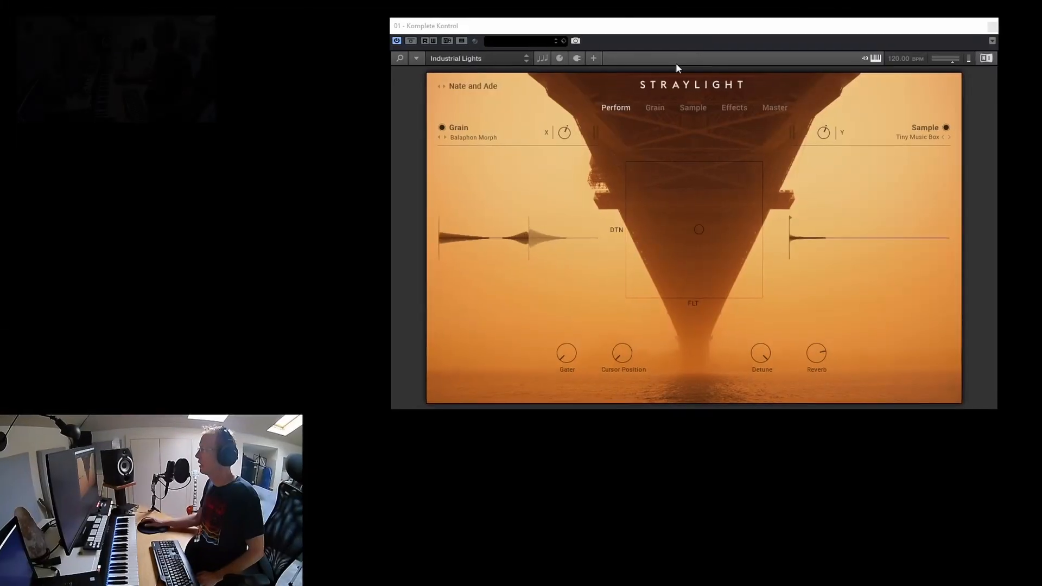
Step: Open the Grain page and look through its macro and modulation views before returning to the send effects
{"action": "left_click", "coordinate": [649, 109]}
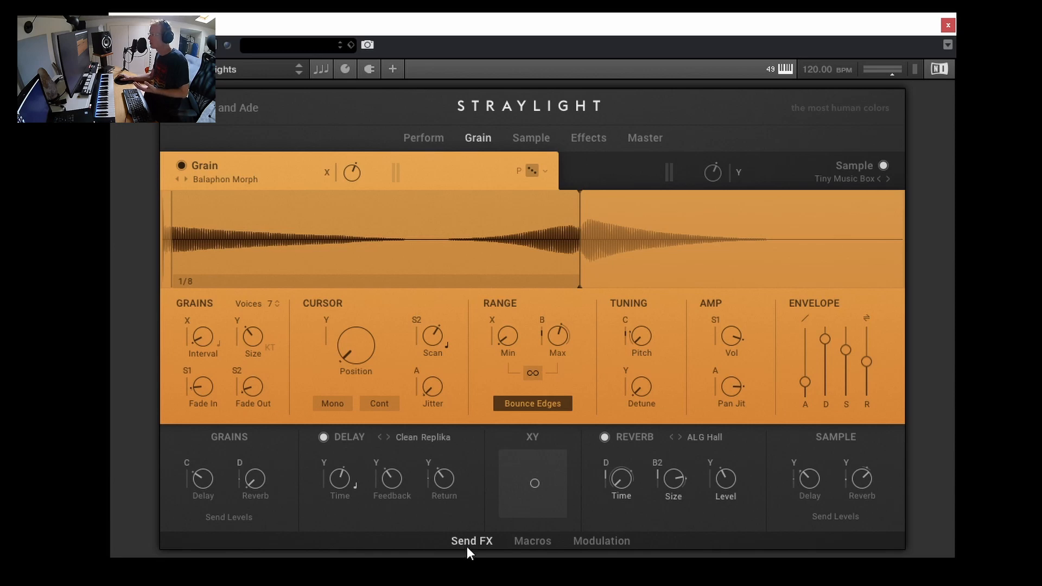
{"action": "left_click", "coordinate": [516, 542]}
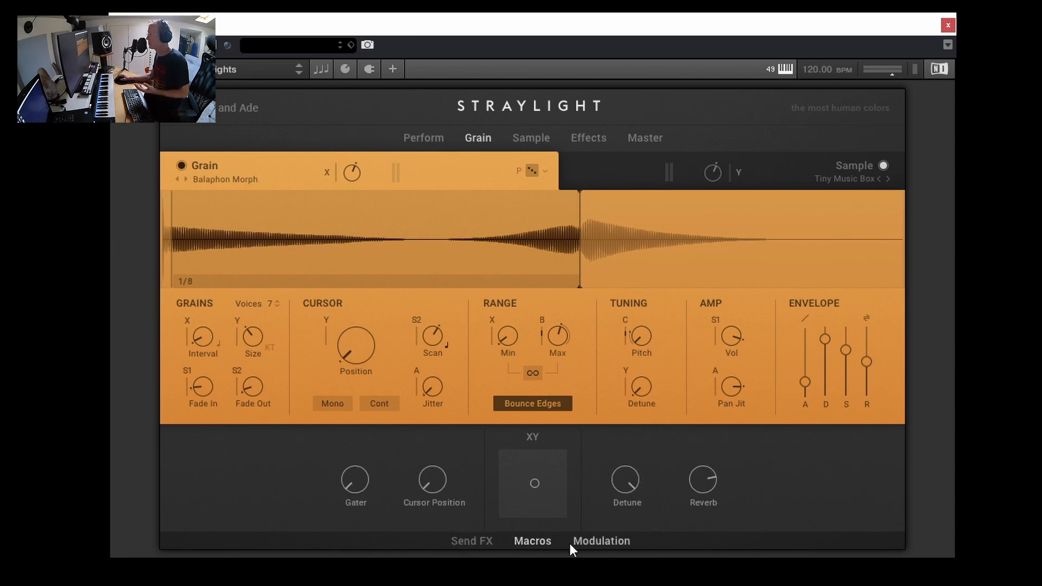
{"action": "left_click", "coordinate": [585, 542]}
{"action": "left_click", "coordinate": [484, 545]}
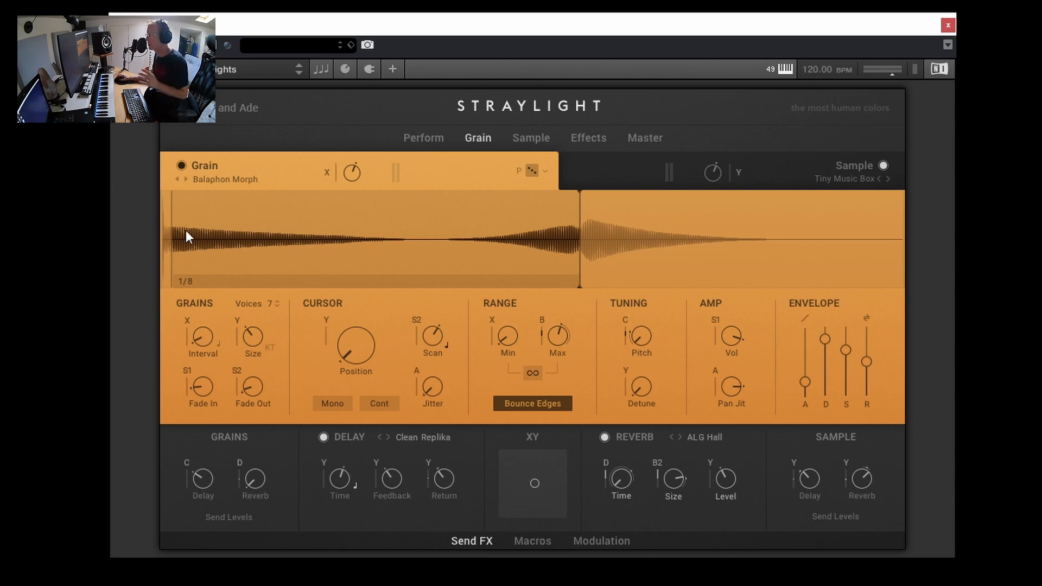
Step: Try the Grain layer's on/off switch and view the grain source browser, closing it without choosing another source
{"action": "left_click", "coordinate": [181, 165]}
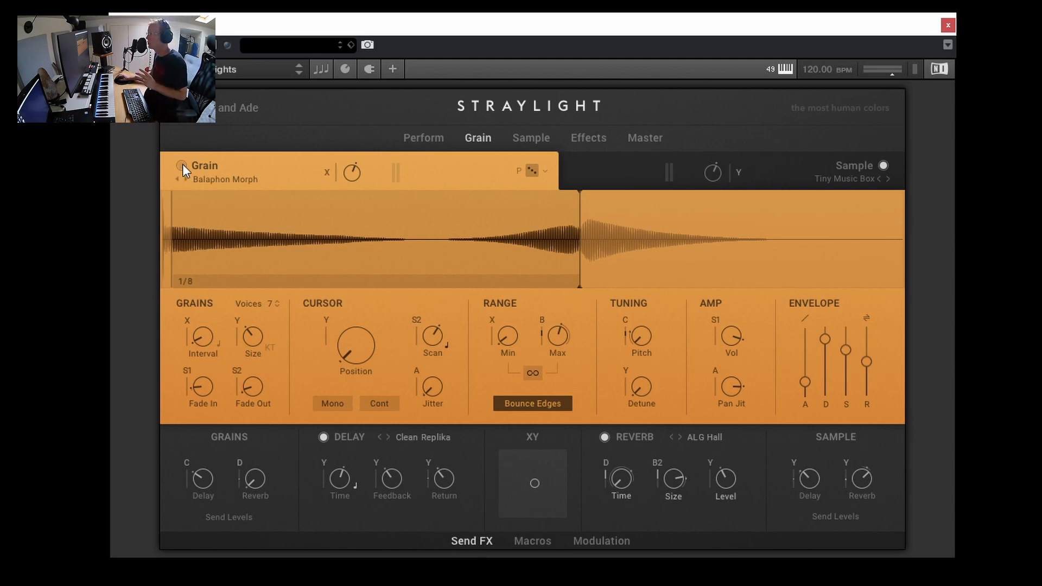
{"action": "left_click", "coordinate": [220, 179]}
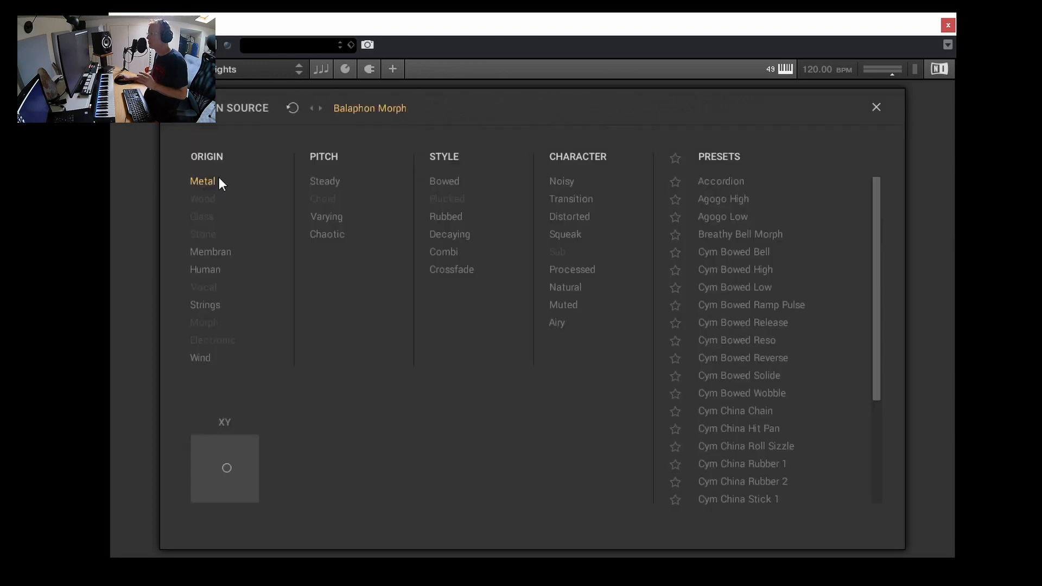
{"action": "left_click", "coordinate": [875, 108]}
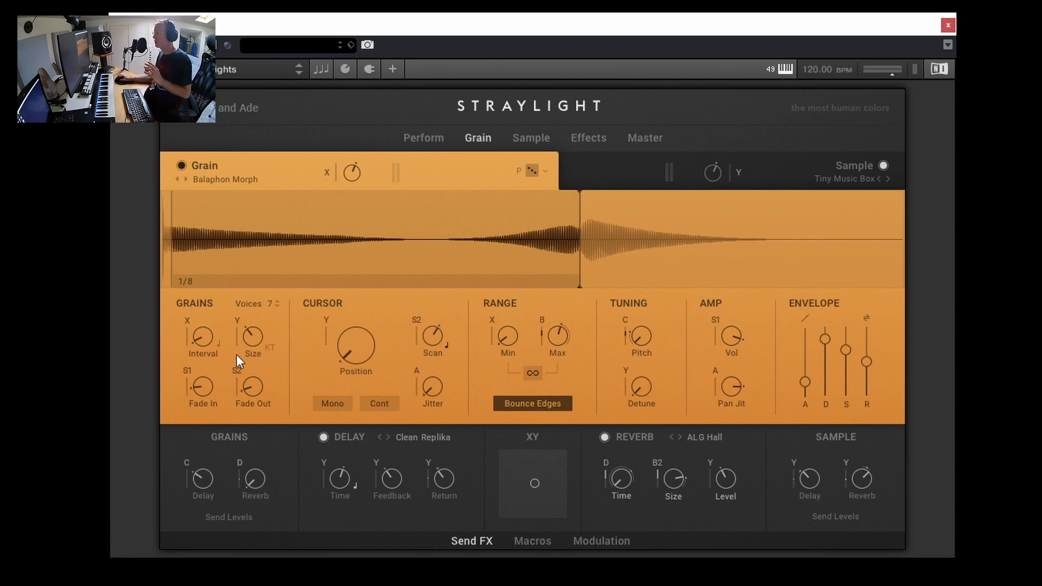
Step: Increase the grain Interval and Size and lengthen the grains' Fade In and Fade Out
{"action": "mouse_move", "coordinate": [202, 320]}
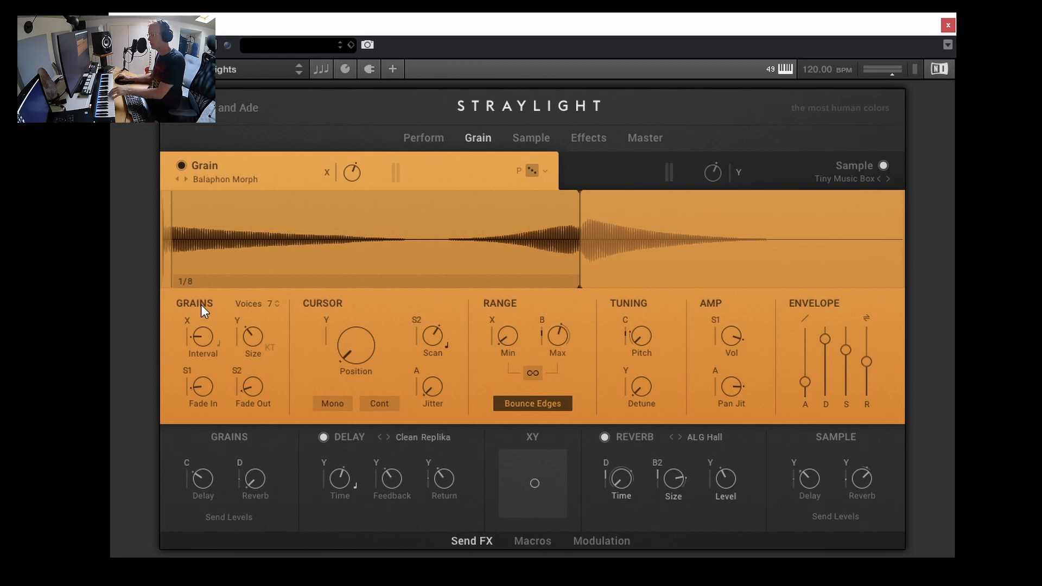
{"action": "left_click_drag", "start_coordinate": [201, 305], "coordinate": [224, 131]}
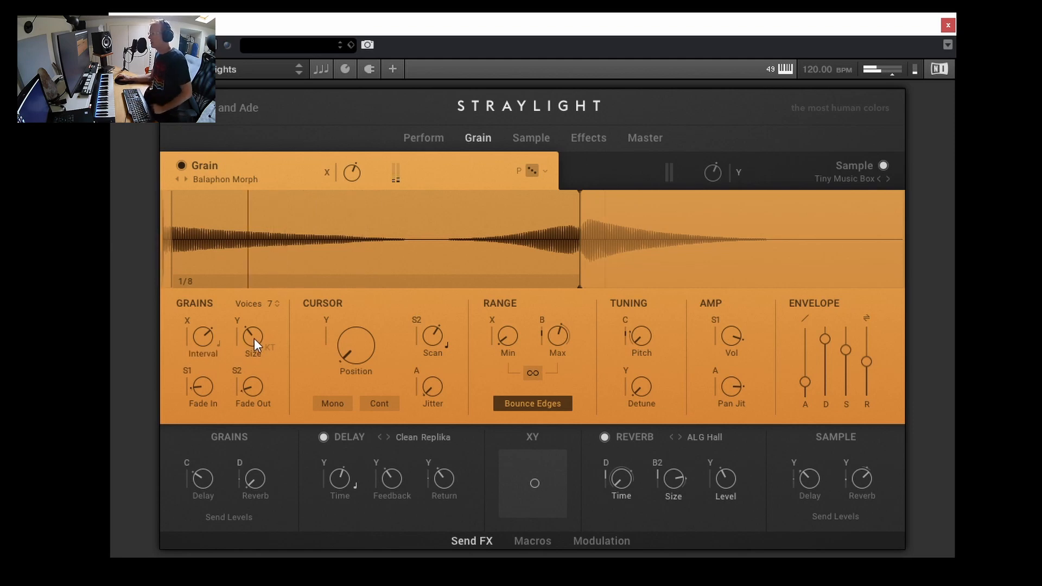
{"action": "left_click_drag", "start_coordinate": [254, 338], "coordinate": [249, 286]}
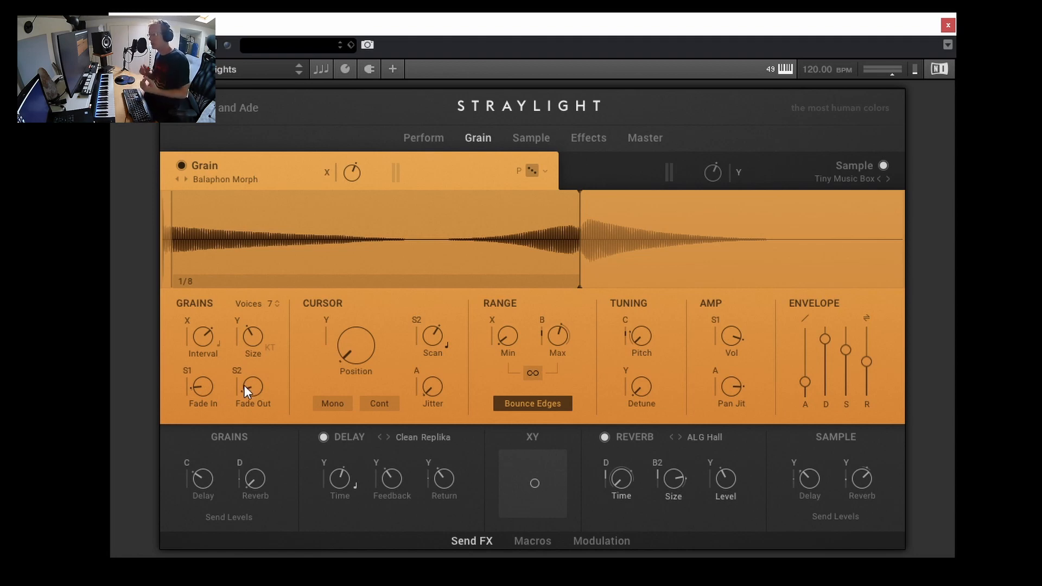
{"action": "left_click_drag", "start_coordinate": [197, 396], "coordinate": [203, 383]}
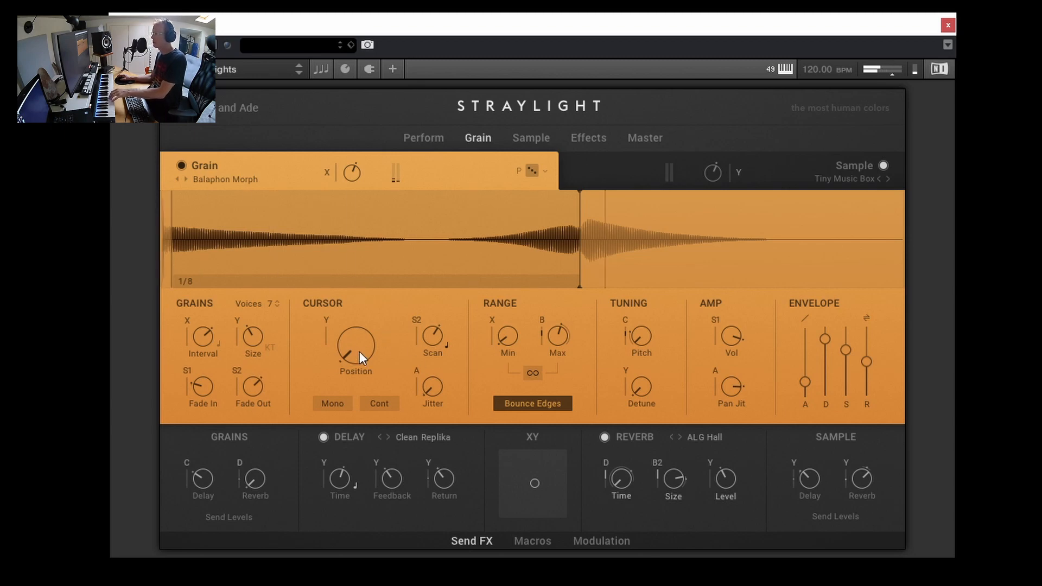
Step: Turn off tempo sync for the cursor Scan and set the cursor Position to its midpoint
{"action": "left_click_drag", "start_coordinate": [359, 351], "coordinate": [333, 379]}
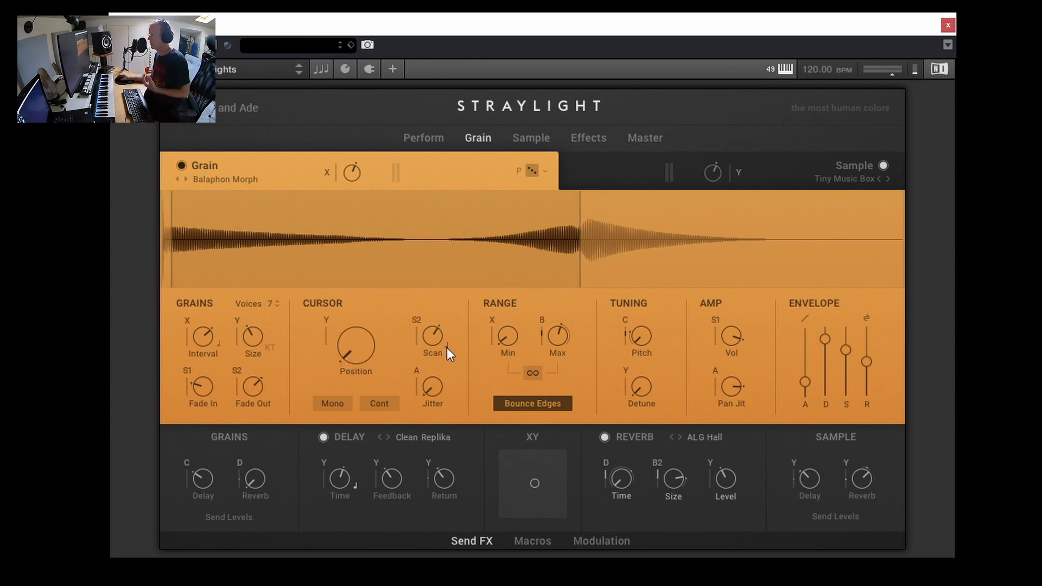
{"action": "left_click_drag", "start_coordinate": [341, 312], "coordinate": [344, 227]}
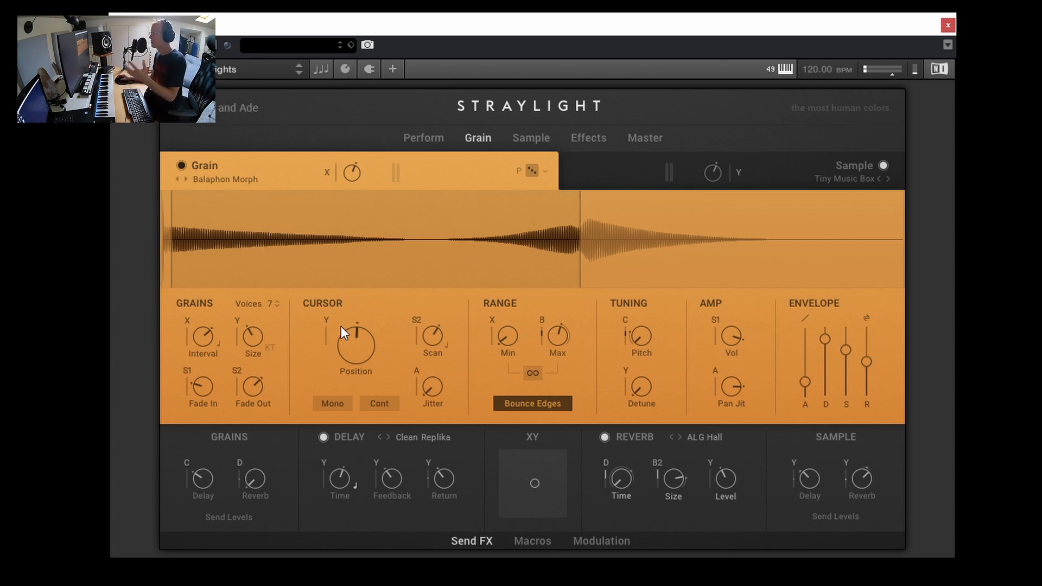
{"action": "left_click_drag", "start_coordinate": [349, 333], "coordinate": [350, 335]}
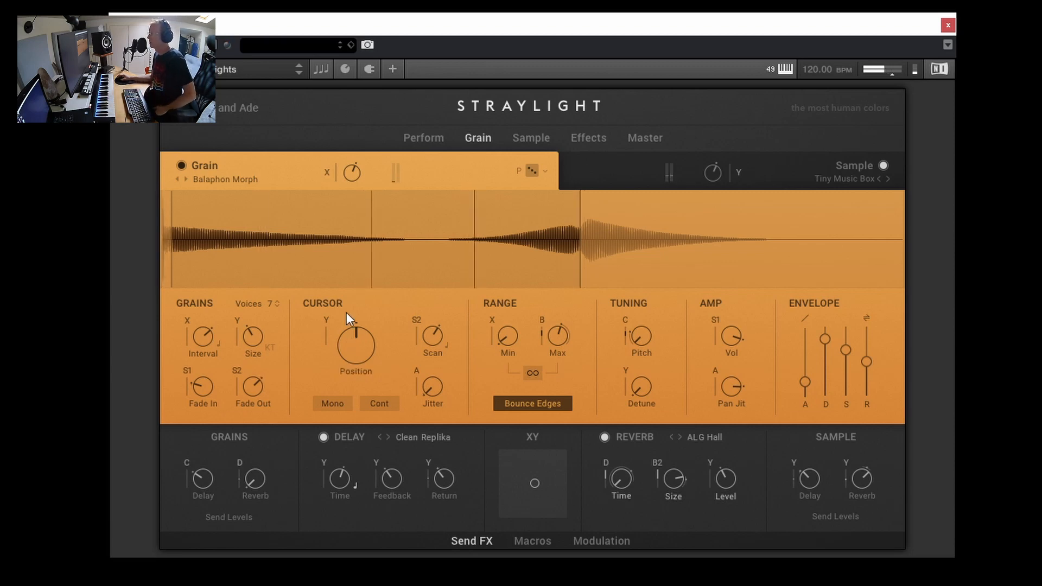
Step: Raise the cursor Jitter and tempo-sync the Scan at 1/8 trip
{"action": "mouse_move", "coordinate": [430, 333]}
{"action": "left_mouse_down"}
{"action": "mouse_move", "coordinate": [418, 441]}
{"action": "mouse_move", "coordinate": [412, 332]}
{"action": "left_mouse_up"}
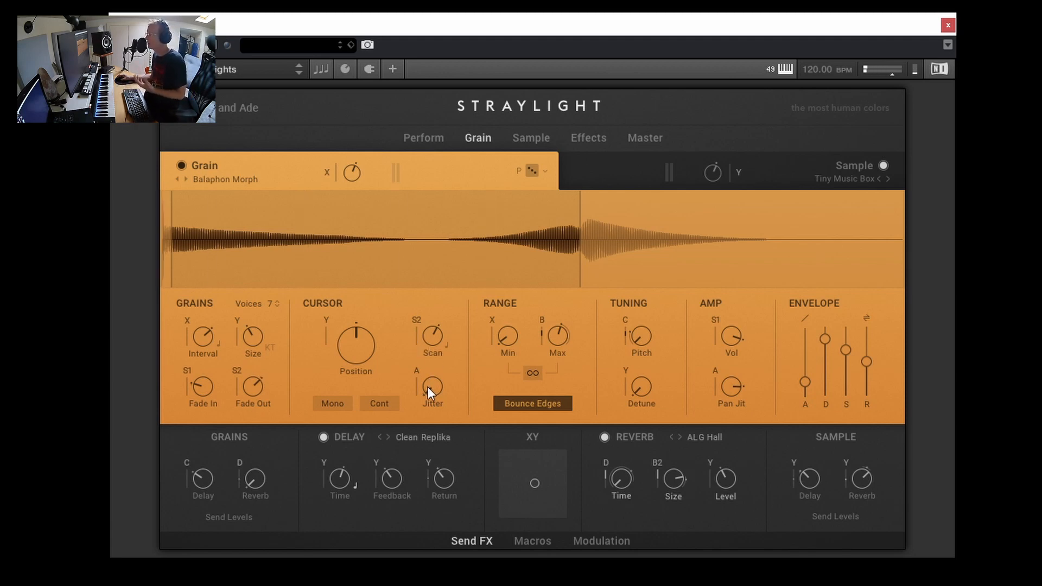
{"action": "left_click_drag", "start_coordinate": [427, 386], "coordinate": [430, 242]}
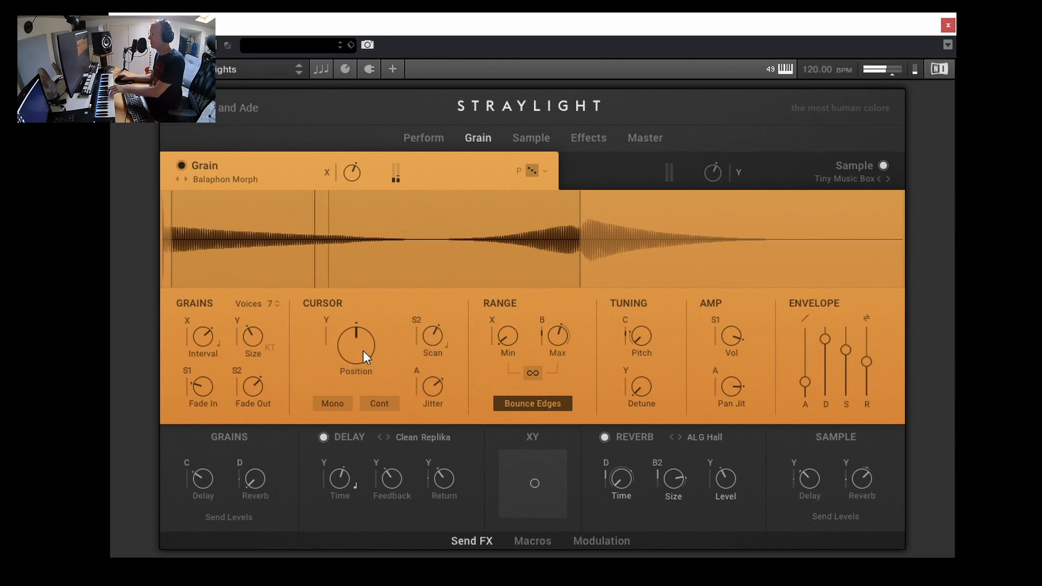
{"action": "left_click", "coordinate": [445, 347]}
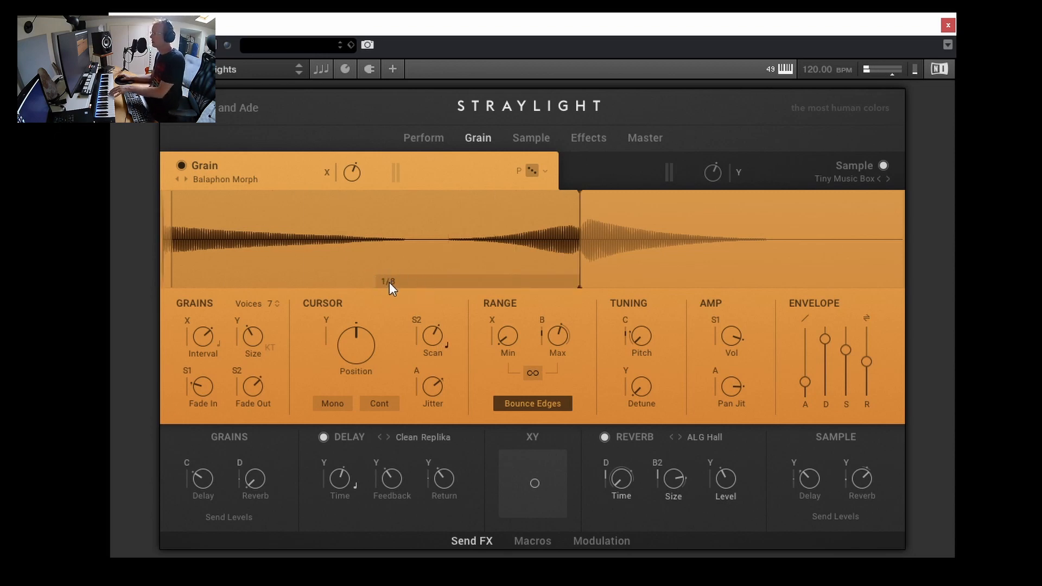
{"action": "left_click_drag", "start_coordinate": [414, 320], "coordinate": [446, 294]}
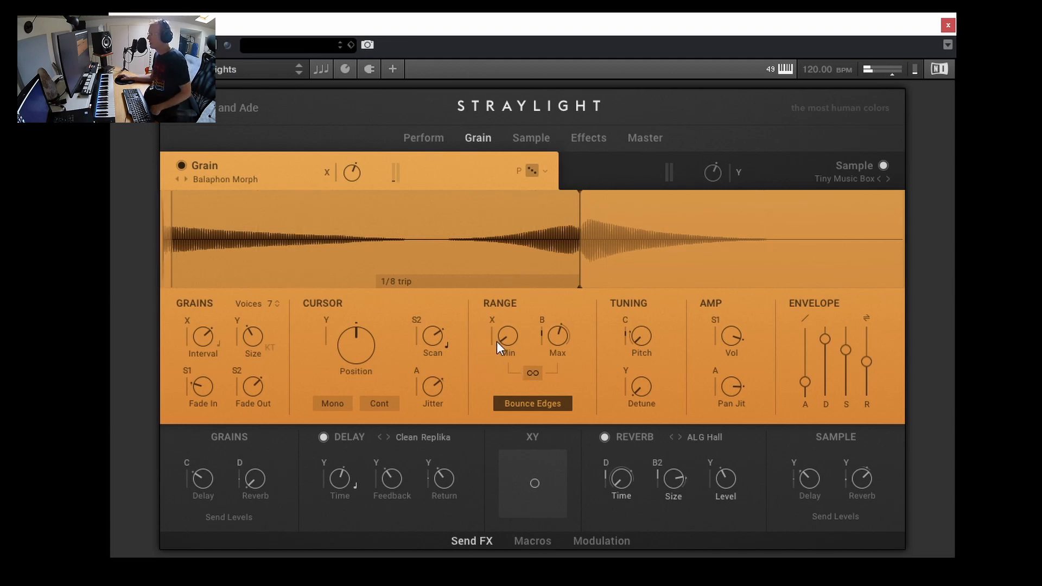
Step: Narrow the grain playback range to the middle of the waveform by raising Min and lowering Max
{"action": "left_click_drag", "start_coordinate": [497, 340], "coordinate": [540, 380]}
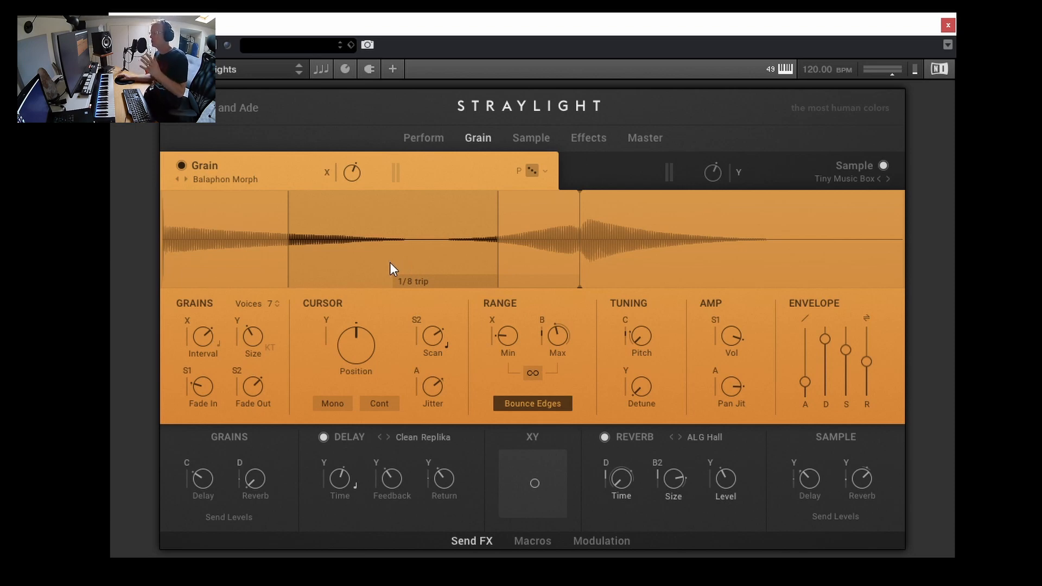
{"action": "left_click_drag", "start_coordinate": [390, 263], "coordinate": [407, 261]}
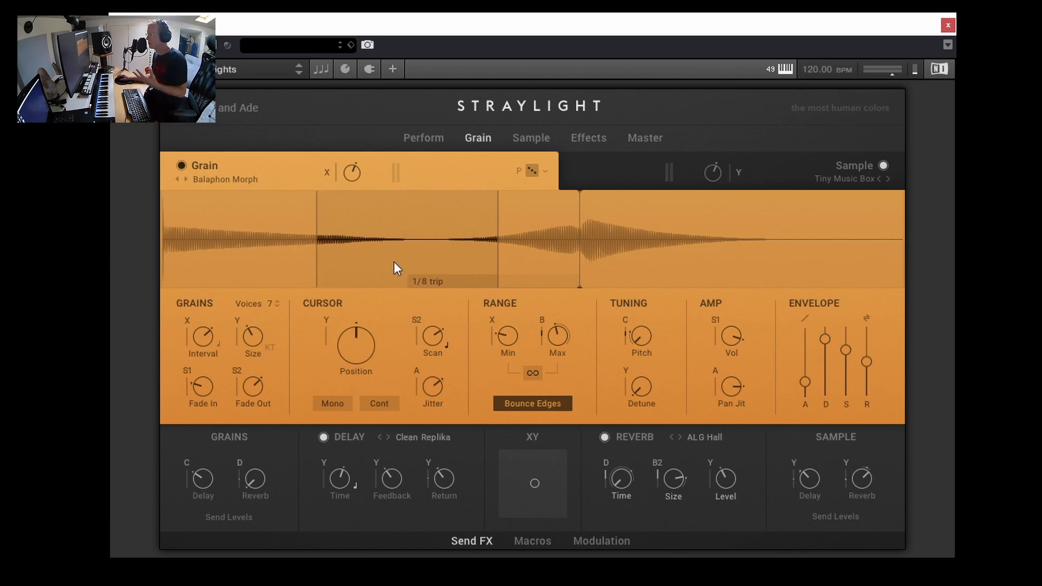
Step: Link the grain range's Min and Max controls and move the cursor marker earlier in the waveform, inside the range
{"action": "left_click", "coordinate": [532, 373]}
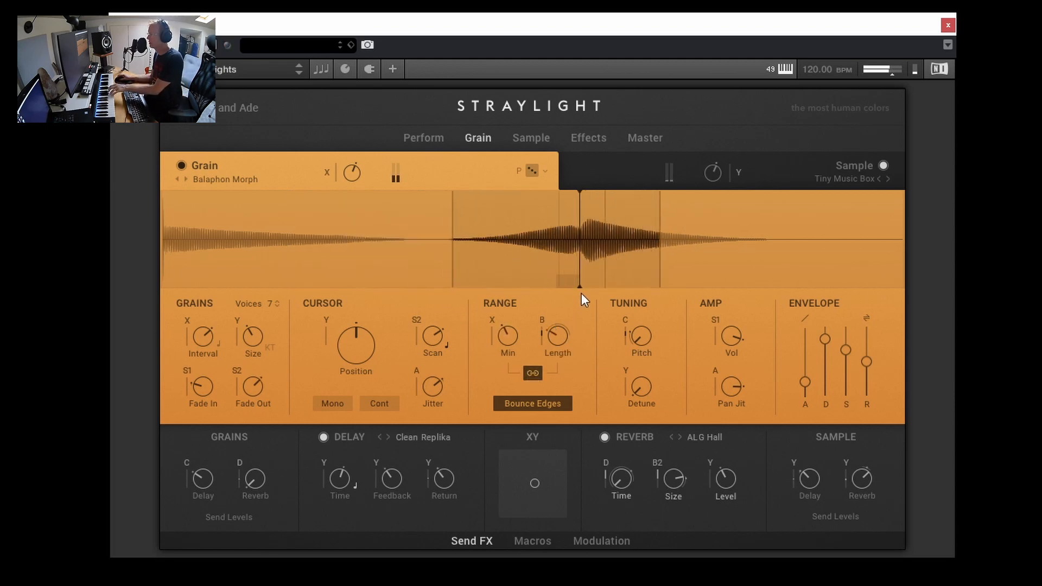
{"action": "left_click_drag", "start_coordinate": [580, 287], "coordinate": [497, 286]}
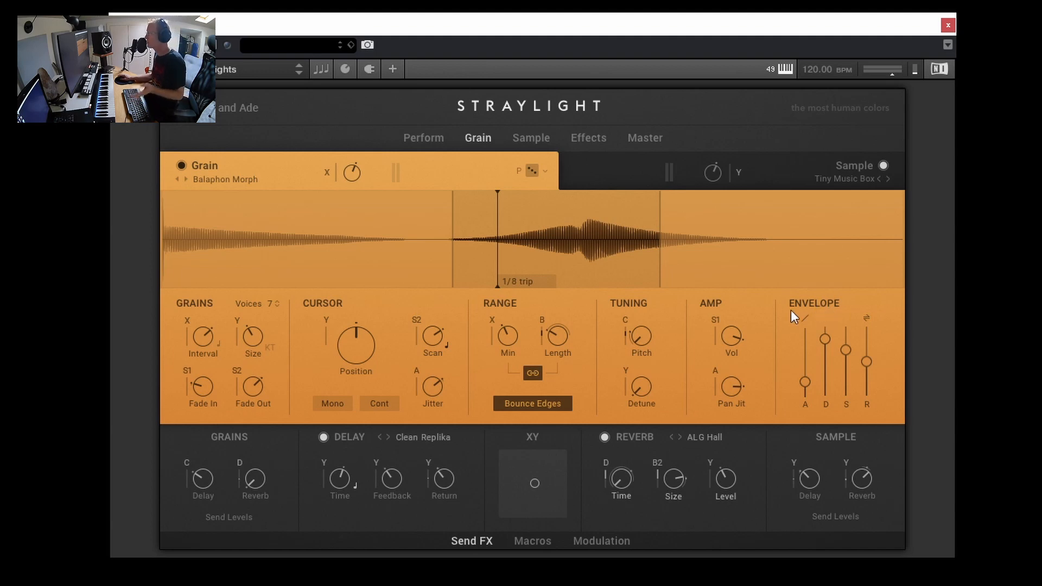
Step: Try Bass Dive as the sample source, replace it with Cello Swell, and switch off the Grain layer
{"action": "left_click", "coordinate": [527, 140]}
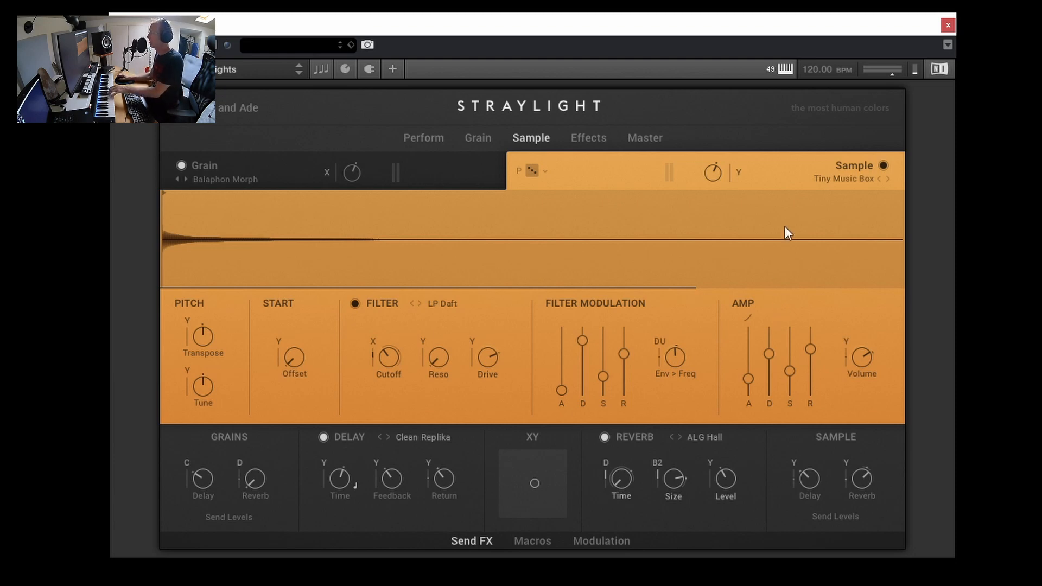
{"action": "left_click", "coordinate": [840, 179]}
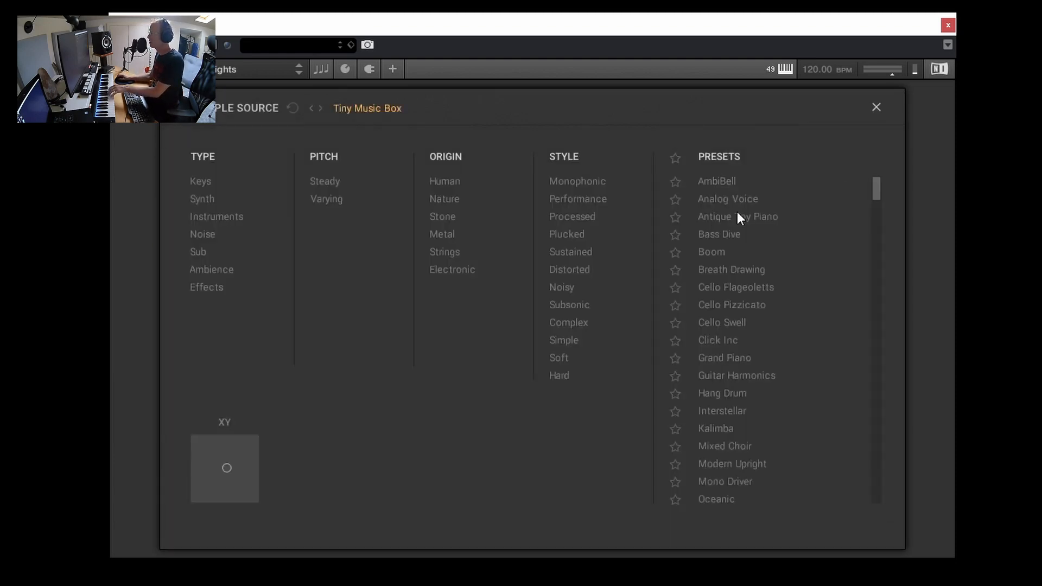
{"action": "double_click", "coordinate": [720, 234]}
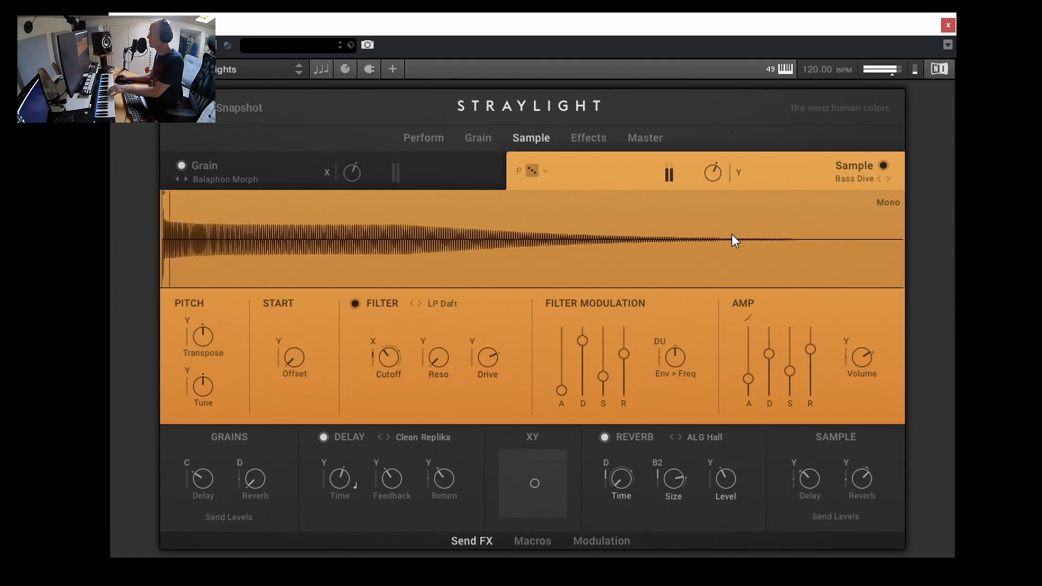
{"action": "left_click", "coordinate": [844, 178]}
{"action": "double_click", "coordinate": [741, 287]}
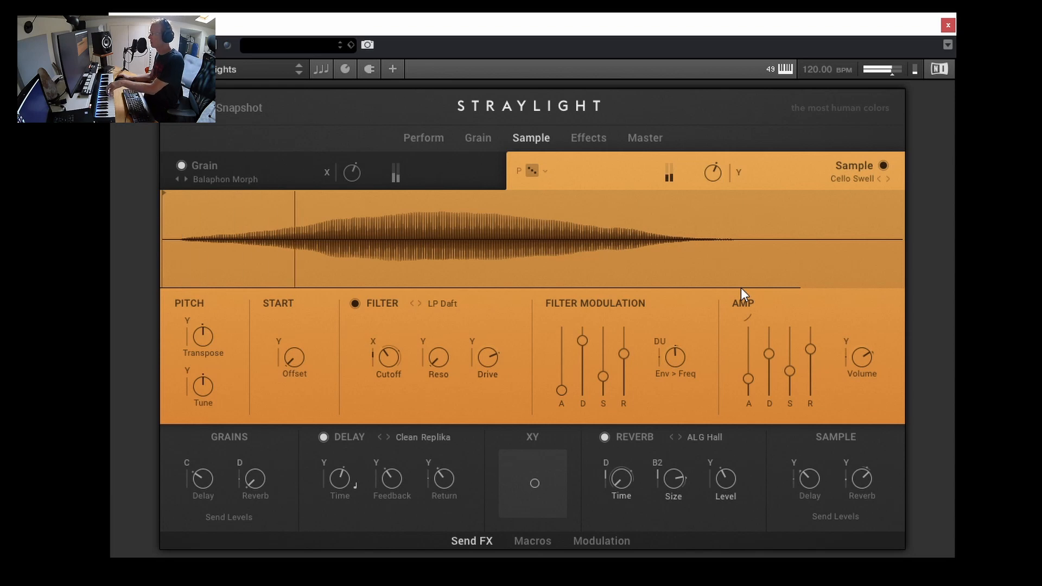
{"action": "left_click", "coordinate": [182, 166]}
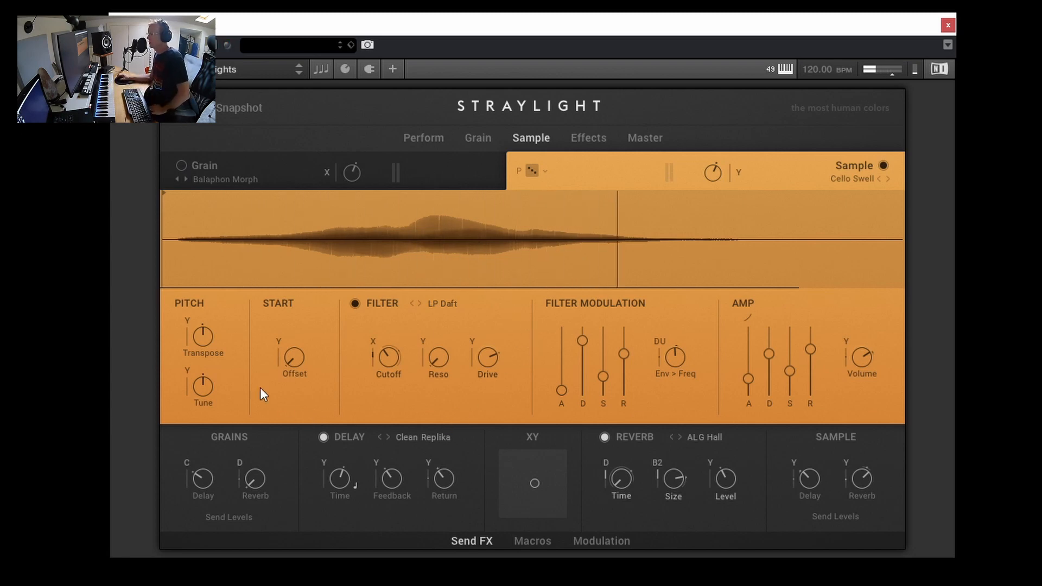
Step: Adjust the sample's Tune to 33.0 cents and raise the start Offset to just before the waveform's peak
{"action": "left_click_drag", "start_coordinate": [205, 327], "coordinate": [207, 386]}
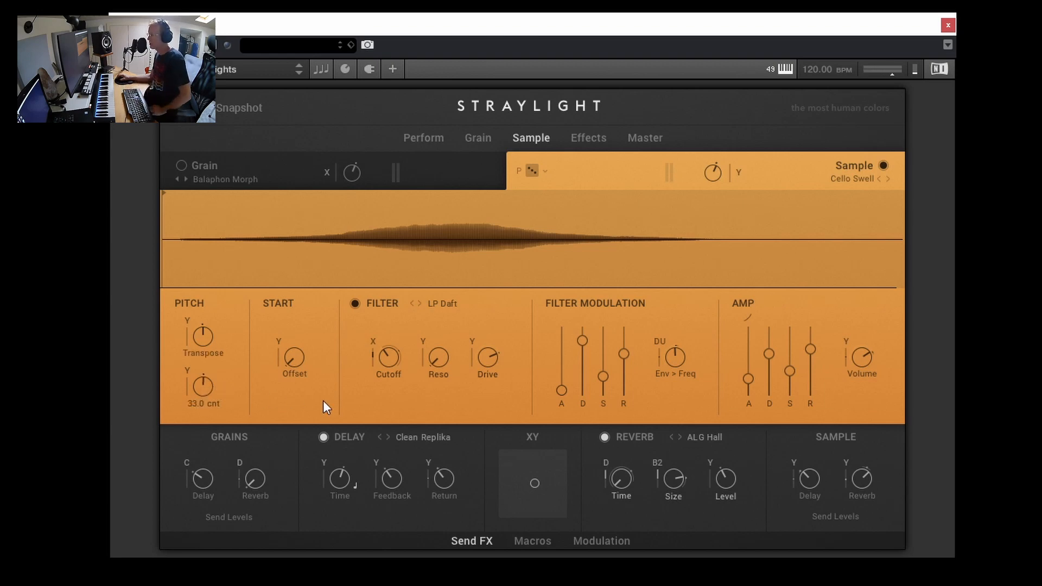
{"action": "left_click_drag", "start_coordinate": [298, 363], "coordinate": [284, 303]}
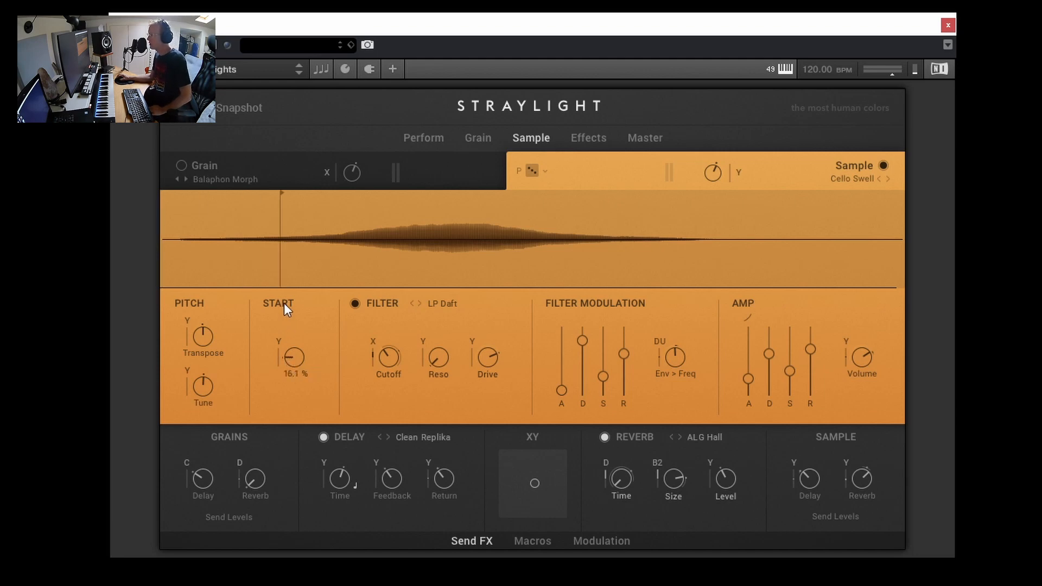
{"action": "mouse_move", "coordinate": [295, 239]}
{"action": "left_mouse_down"}
{"action": "mouse_move", "coordinate": [297, 227]}
{"action": "mouse_move", "coordinate": [301, 252]}
{"action": "mouse_move", "coordinate": [303, 234]}
{"action": "left_mouse_up"}
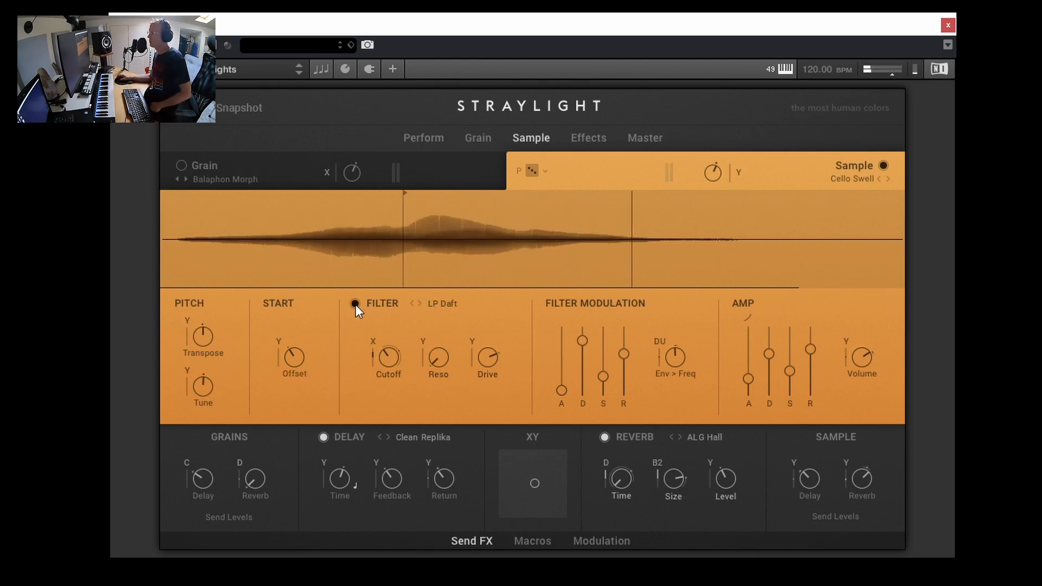
Step: Change the sample filter to HP 2 pole SV with higher Reso and lower Cutoff, and shorten the amp envelope's attack
{"action": "left_click", "coordinate": [445, 306]}
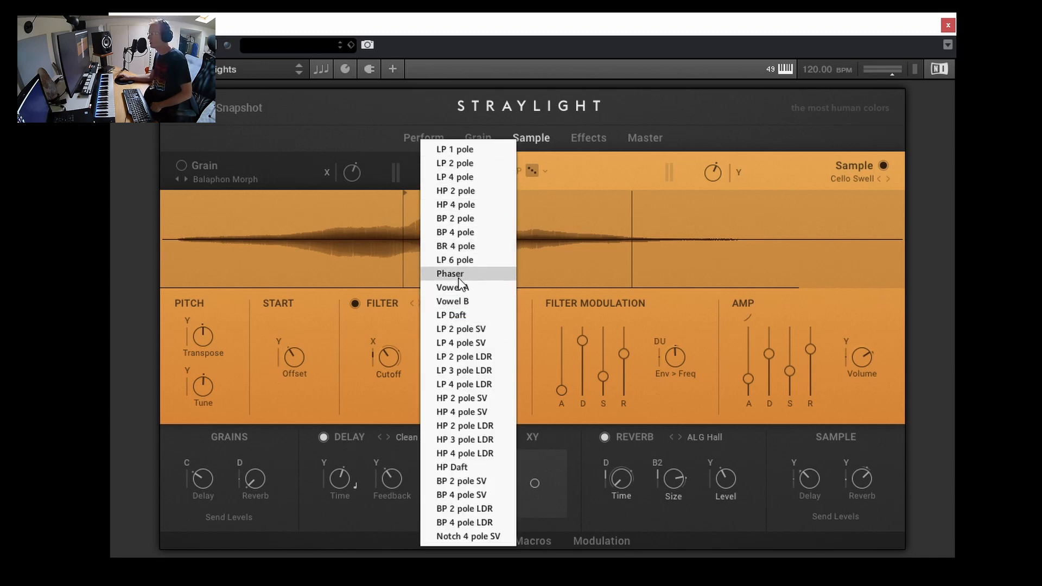
{"action": "left_click", "coordinate": [459, 398]}
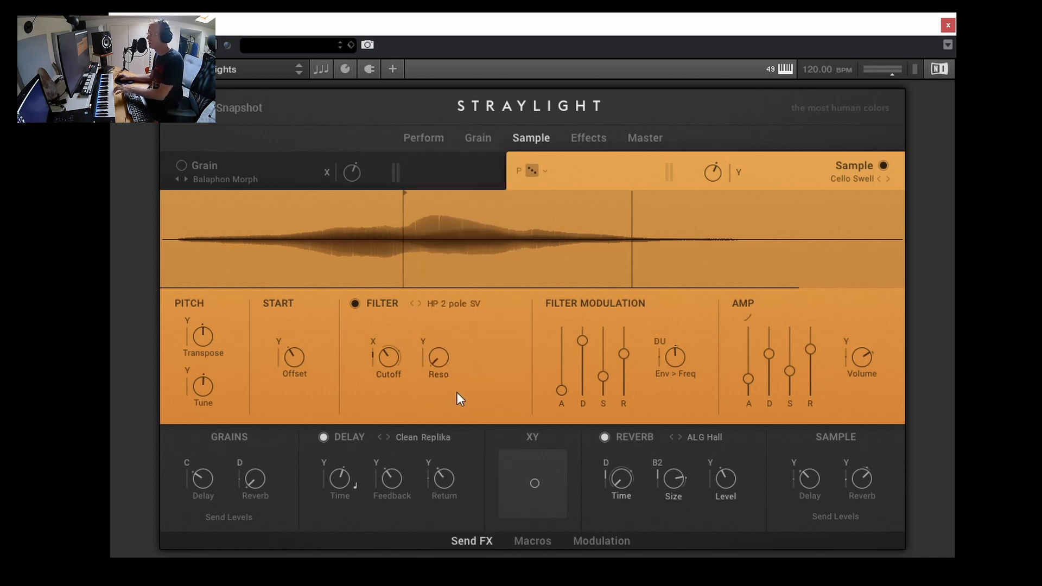
{"action": "left_click_drag", "start_coordinate": [439, 355], "coordinate": [442, 245]}
{"action": "left_click_drag", "start_coordinate": [392, 360], "coordinate": [409, 430]}
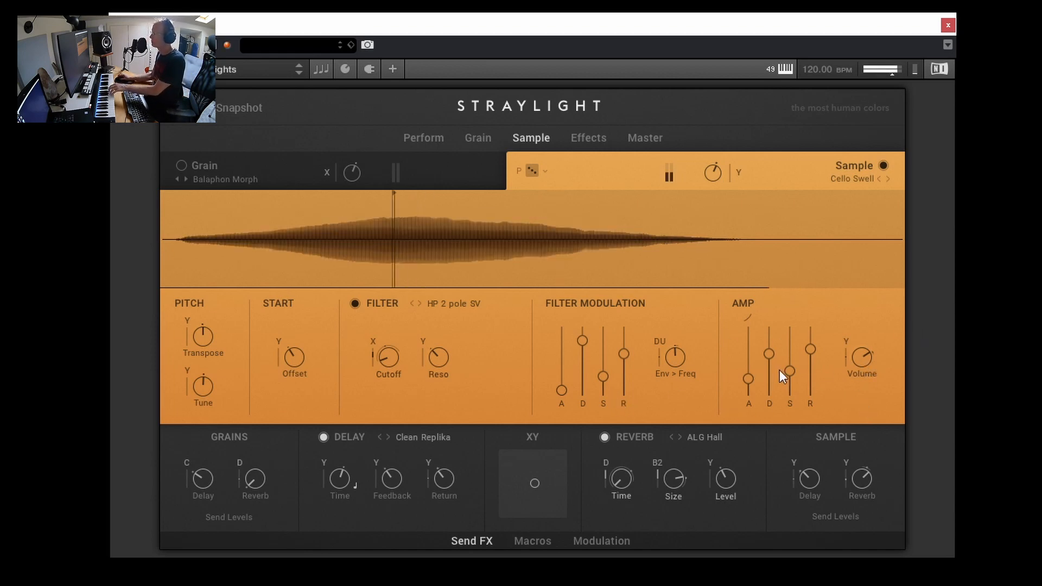
{"action": "left_click_drag", "start_coordinate": [747, 379], "coordinate": [757, 414]}
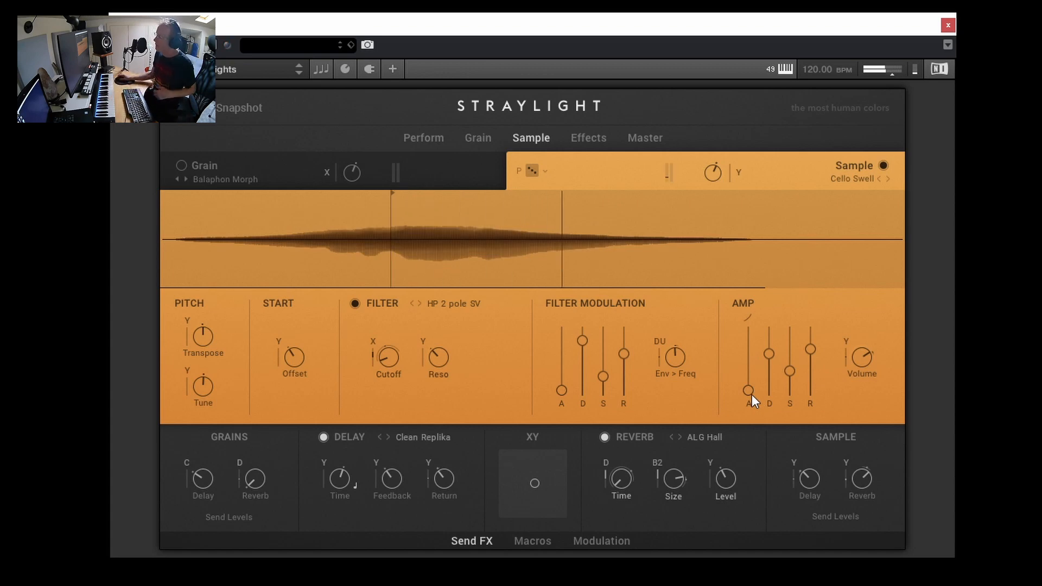
Step: Switch the Grain layer back on and replace the Mod effect in its second effects slot with an LP Ladder 4 Pole filter
{"action": "left_click", "coordinate": [587, 138]}
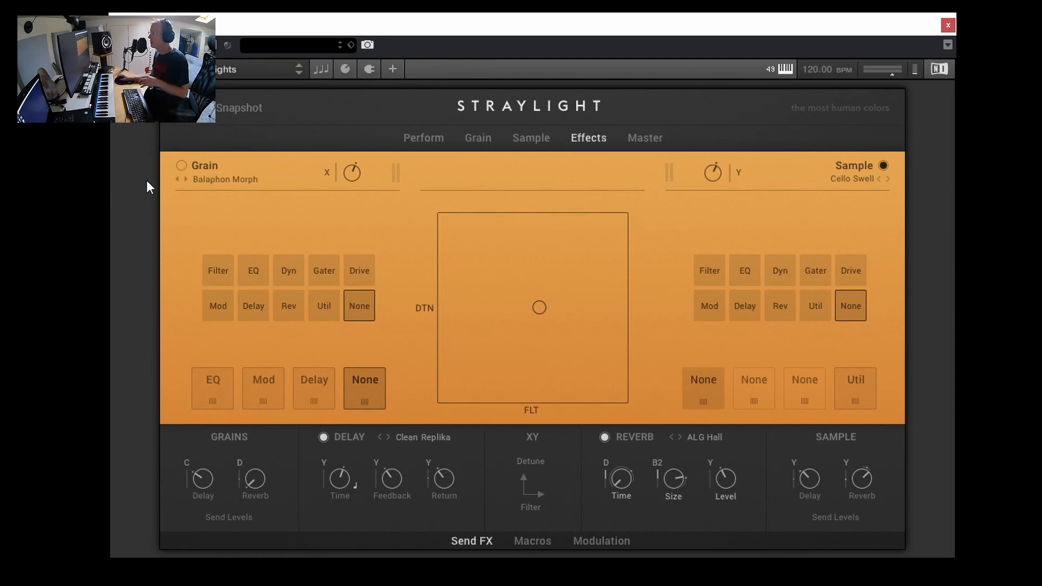
{"action": "left_click", "coordinate": [181, 165]}
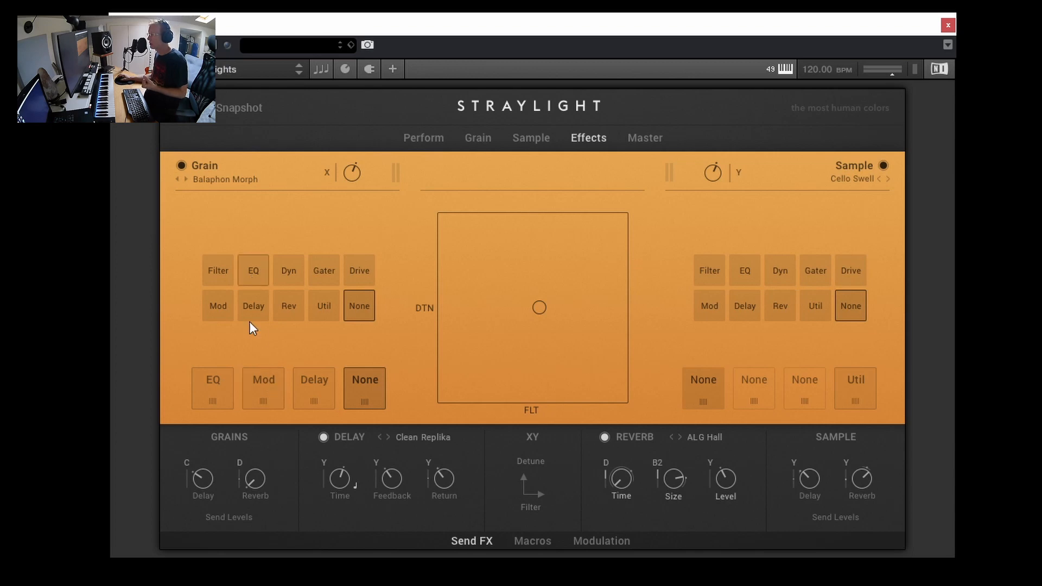
{"action": "left_click", "coordinate": [269, 384]}
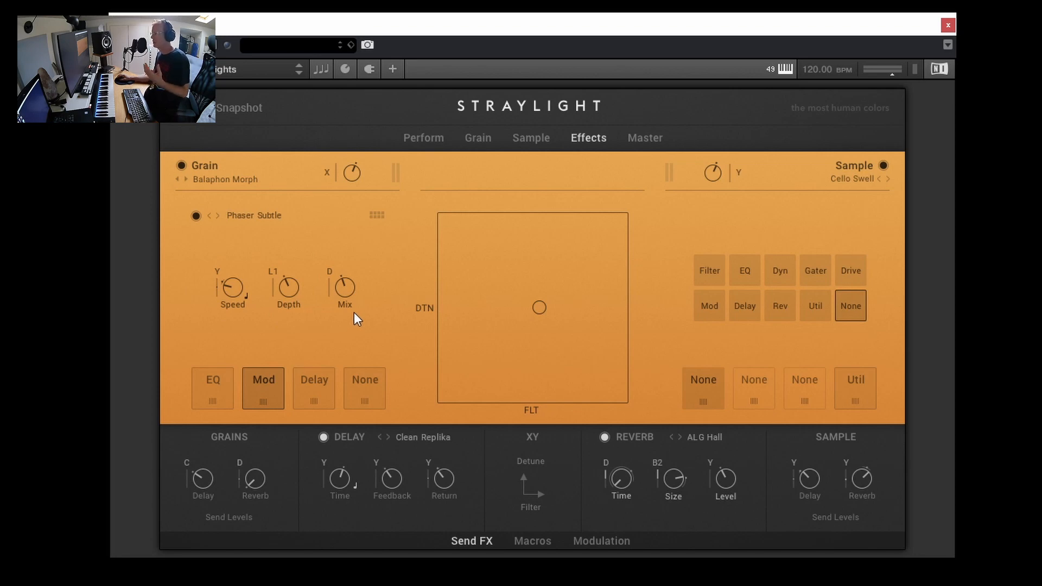
{"action": "left_click", "coordinate": [378, 217]}
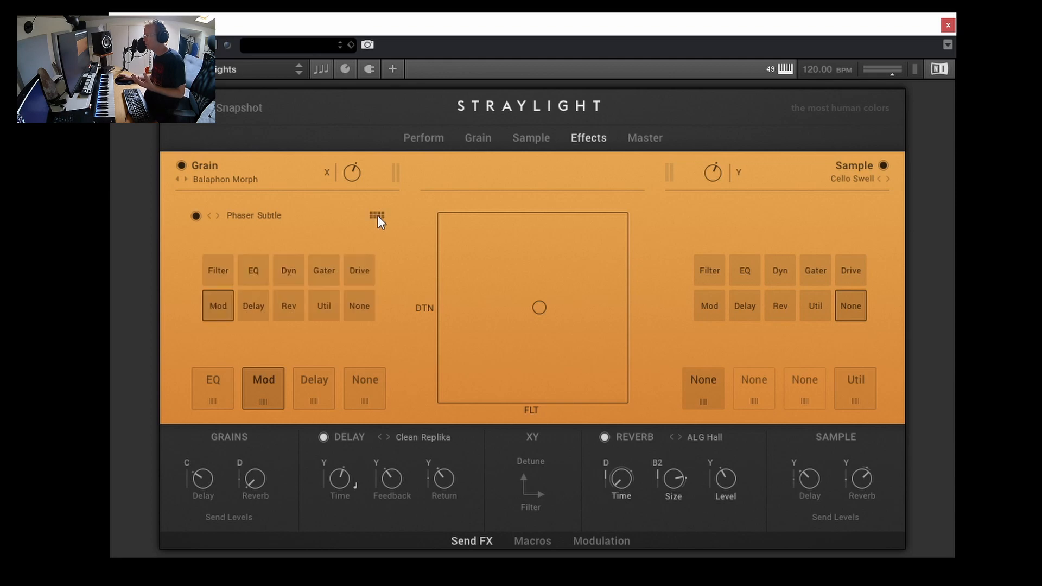
{"action": "left_click", "coordinate": [220, 265]}
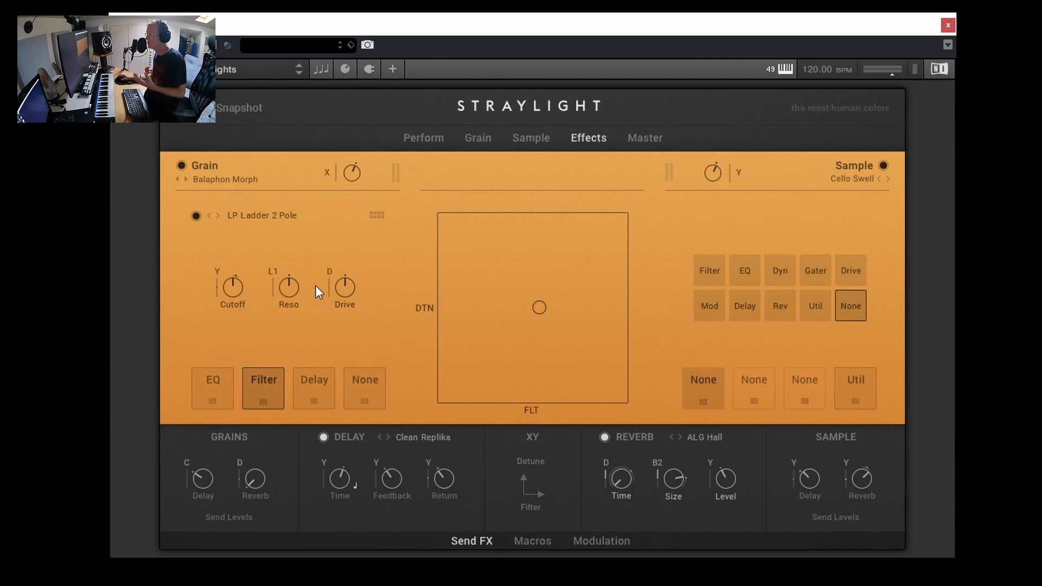
{"action": "left_click", "coordinate": [275, 214]}
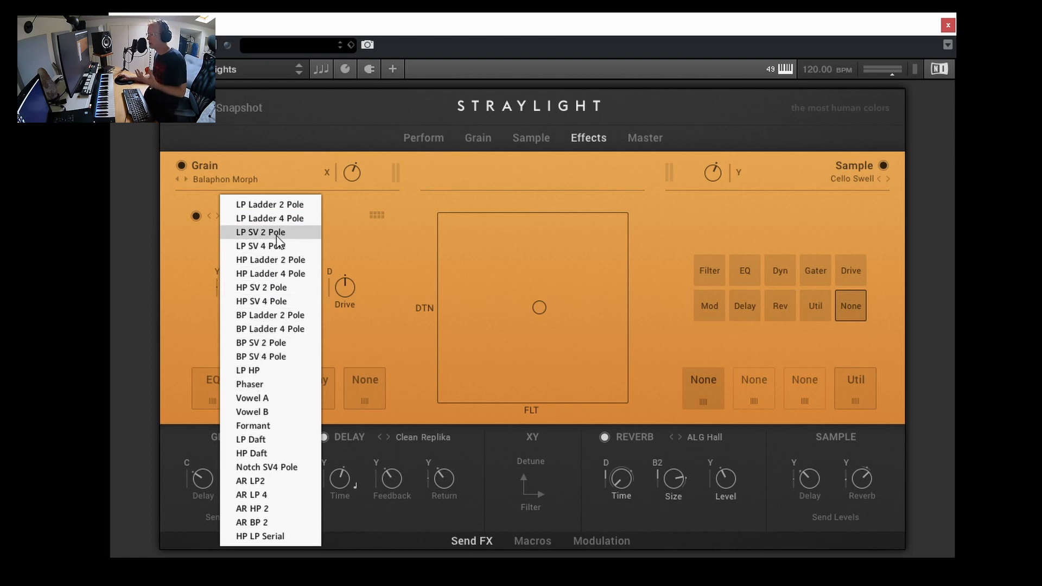
{"action": "left_click", "coordinate": [280, 218]}
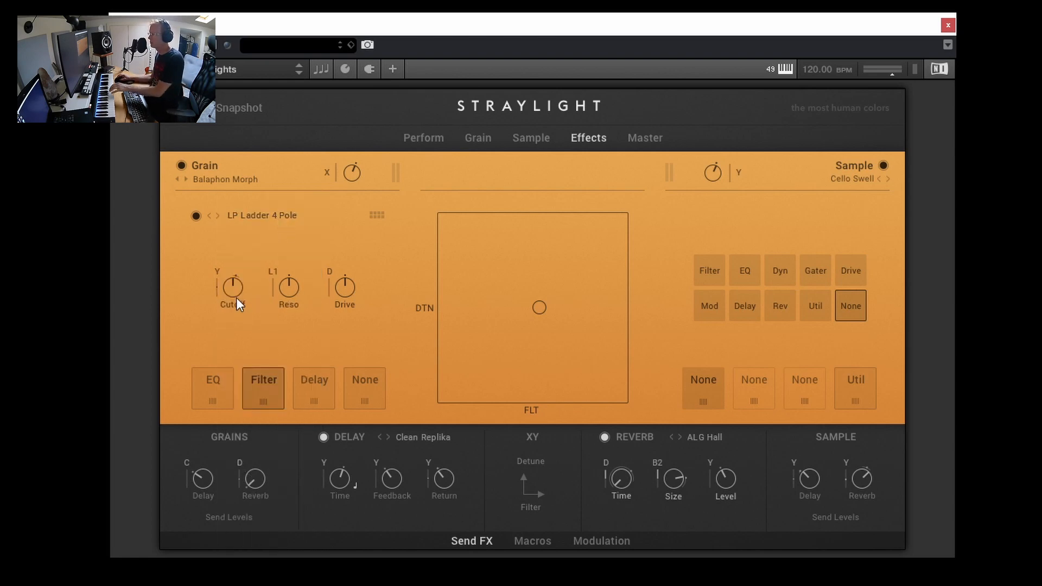
Step: Set the grain filter's Cutoff to 2.6 kHz and lower its Drive
{"action": "left_click_drag", "start_coordinate": [237, 298], "coordinate": [235, 312]}
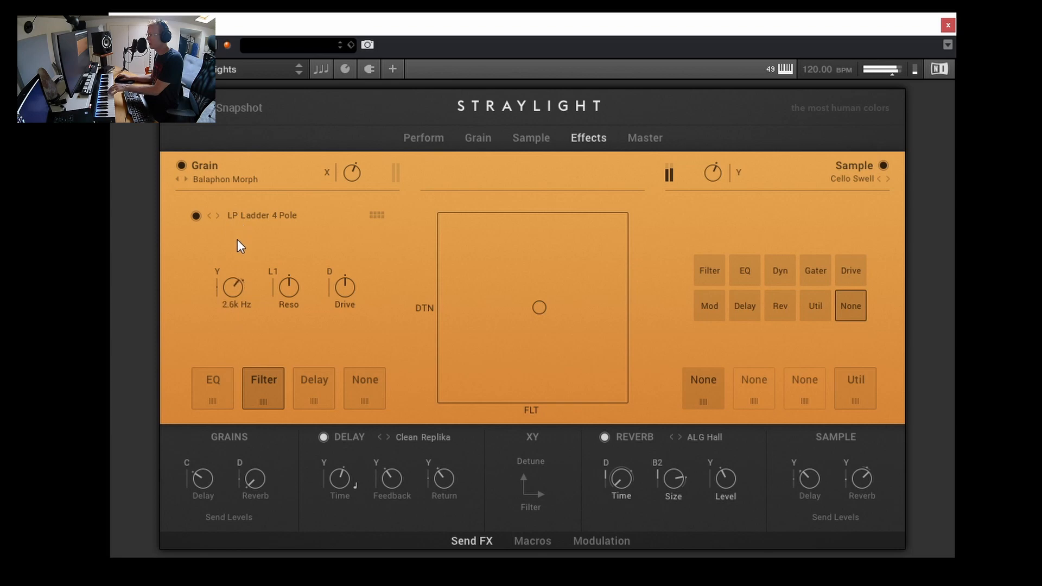
{"action": "mouse_move", "coordinate": [236, 239]}
{"action": "left_mouse_down"}
{"action": "mouse_move", "coordinate": [251, 167]}
{"action": "mouse_move", "coordinate": [243, 240]}
{"action": "left_mouse_up"}
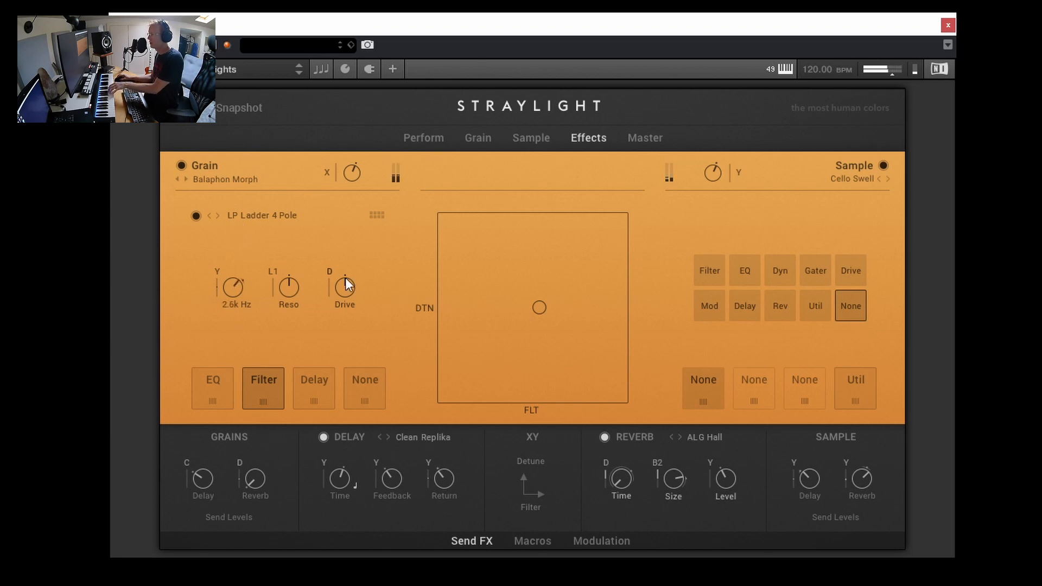
{"action": "left_click_drag", "start_coordinate": [345, 283], "coordinate": [335, 348]}
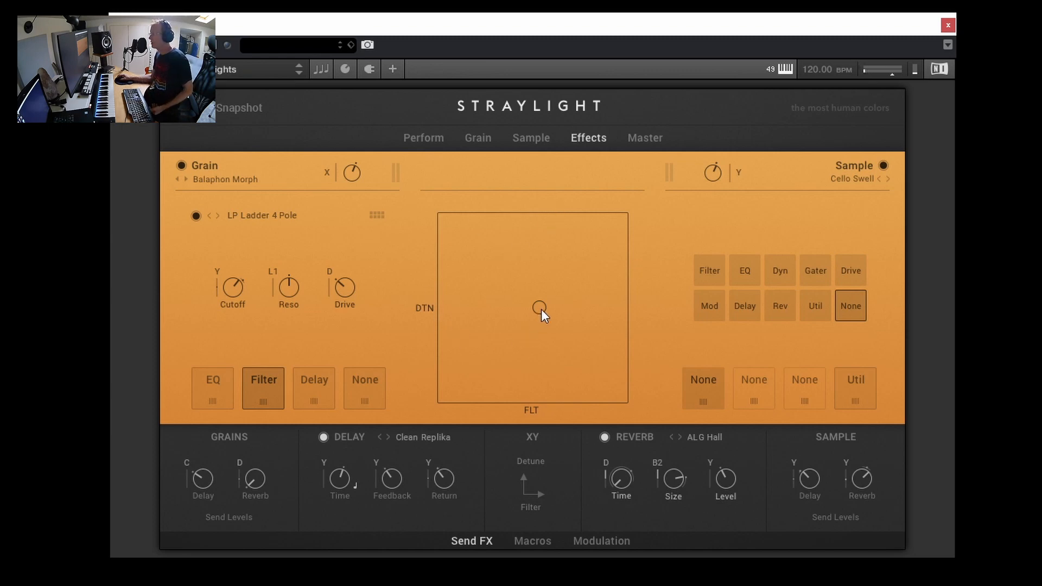
Step: Label the XY pad's Y axis as JIT Jitter and sweep the XY handle around the left half of the pad
{"action": "left_click_drag", "start_coordinate": [541, 309], "coordinate": [496, 295]}
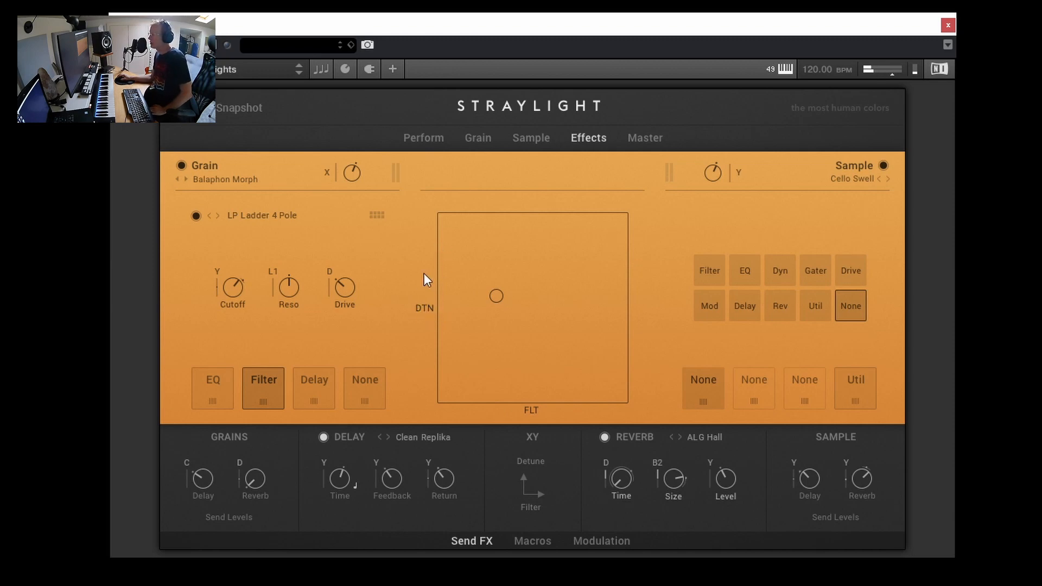
{"action": "left_click", "coordinate": [425, 306]}
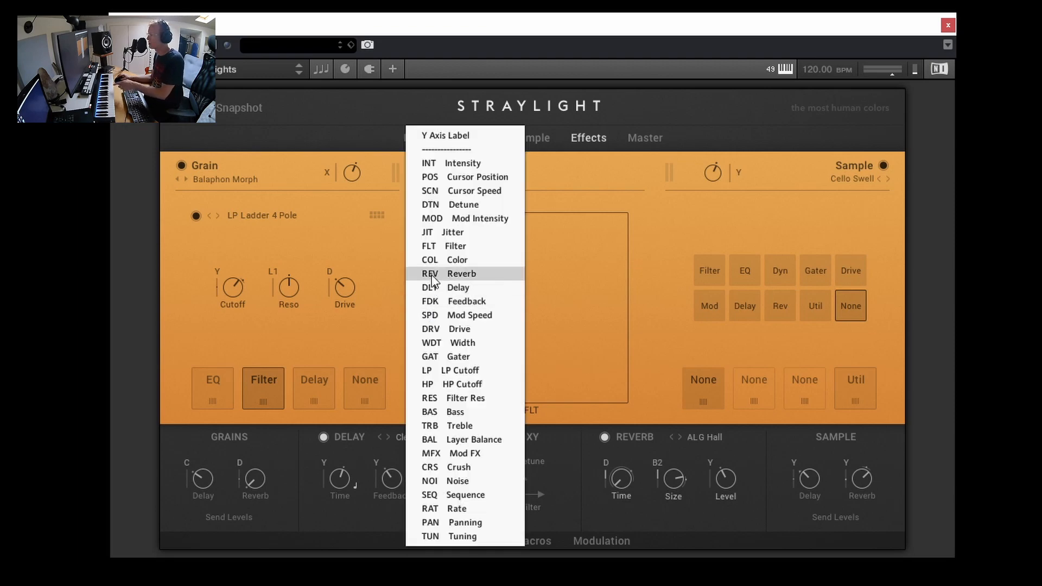
{"action": "left_click", "coordinate": [460, 232]}
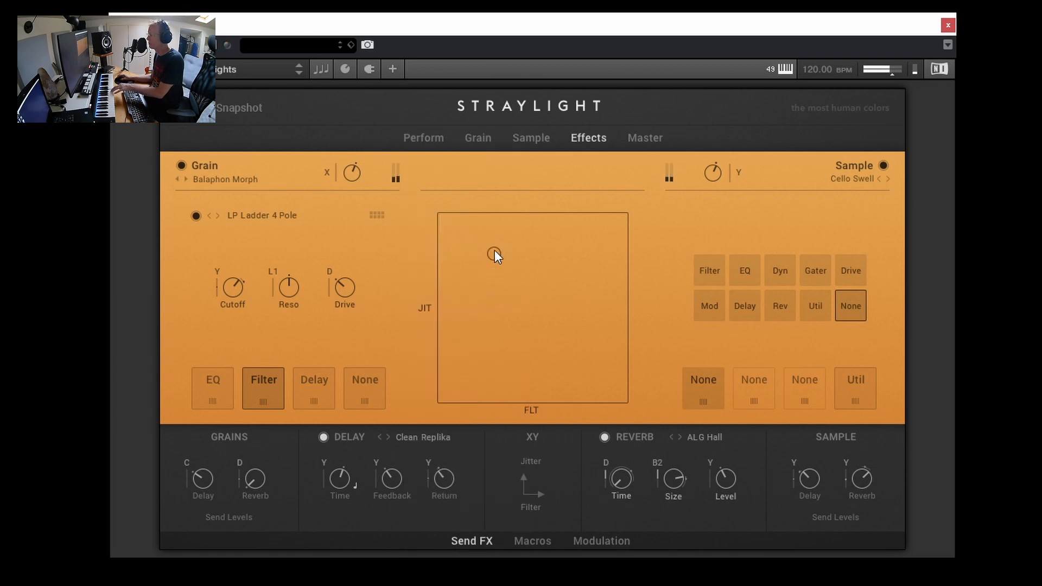
{"action": "left_click_drag", "start_coordinate": [489, 262], "coordinate": [474, 379]}
Step: Label the XY pad's X axis as NOI Noise and move the XY handle near the pad's right edge, above its centre
{"action": "left_click", "coordinate": [532, 410]}
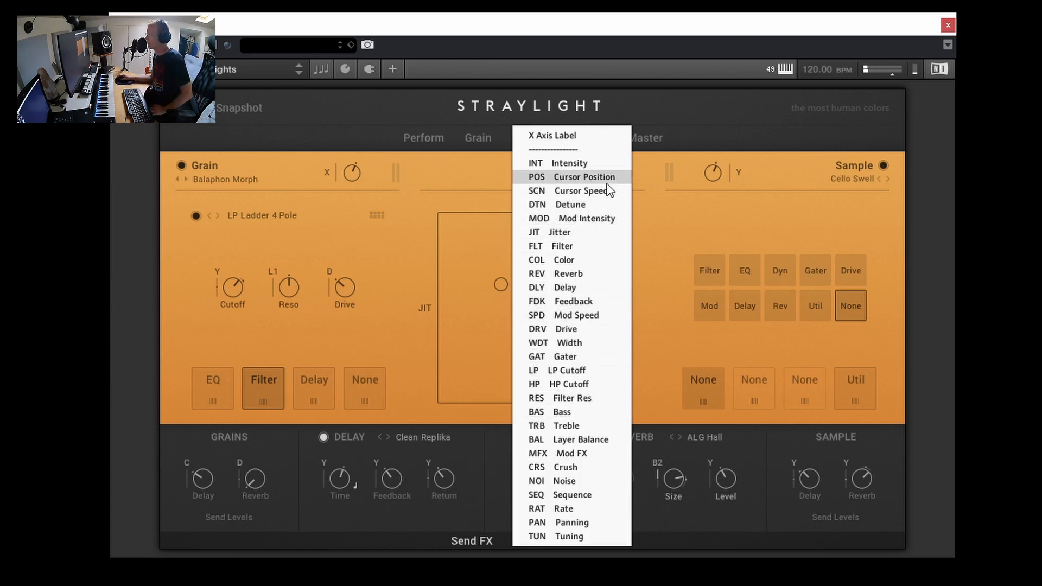
{"action": "left_click", "coordinate": [563, 481]}
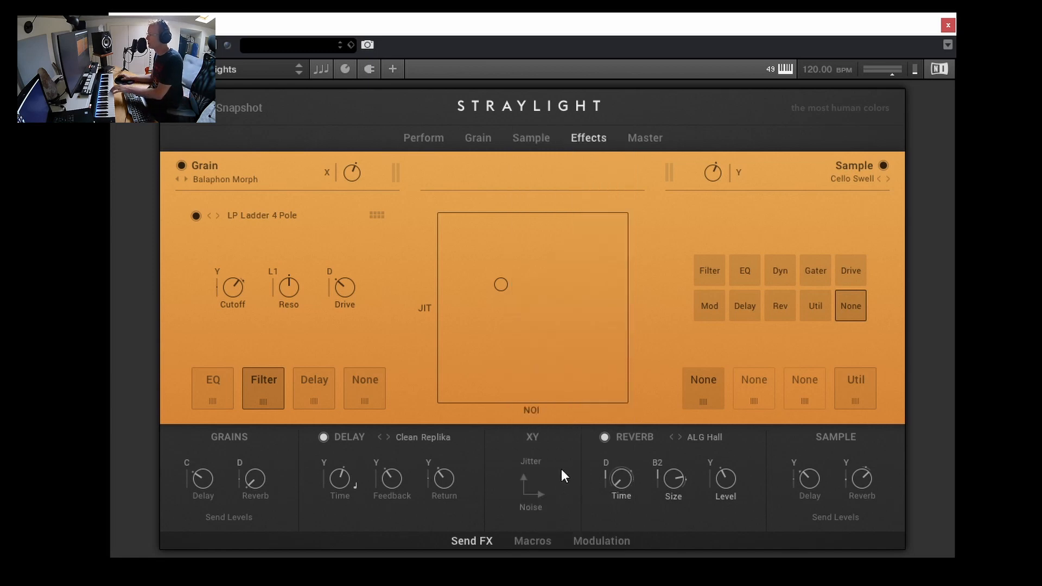
{"action": "left_click_drag", "start_coordinate": [558, 288], "coordinate": [513, 328]}
{"action": "left_click_drag", "start_coordinate": [625, 335], "coordinate": [603, 292]}
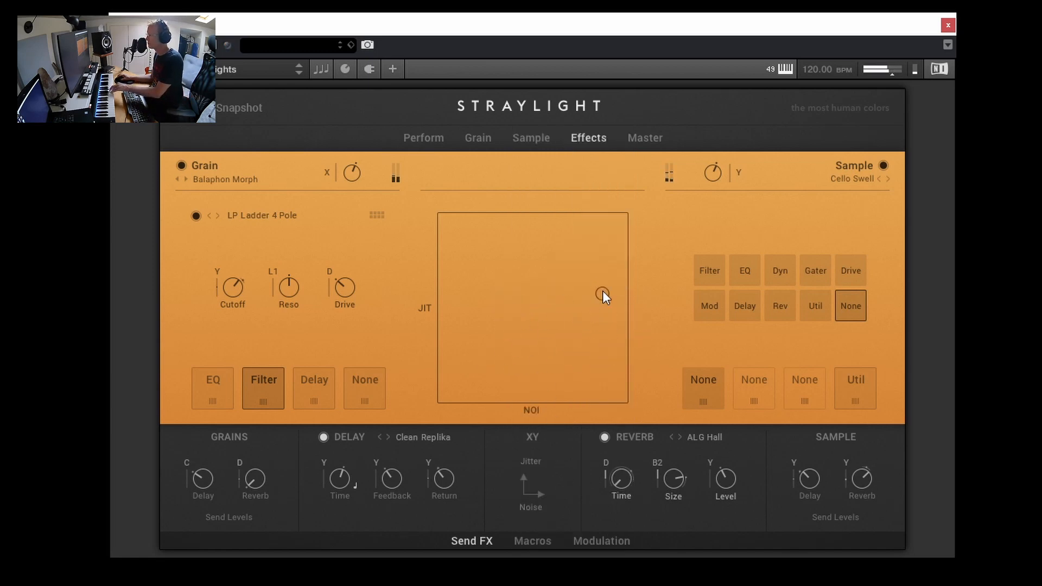
{"action": "left_click_drag", "start_coordinate": [570, 342], "coordinate": [607, 279]}
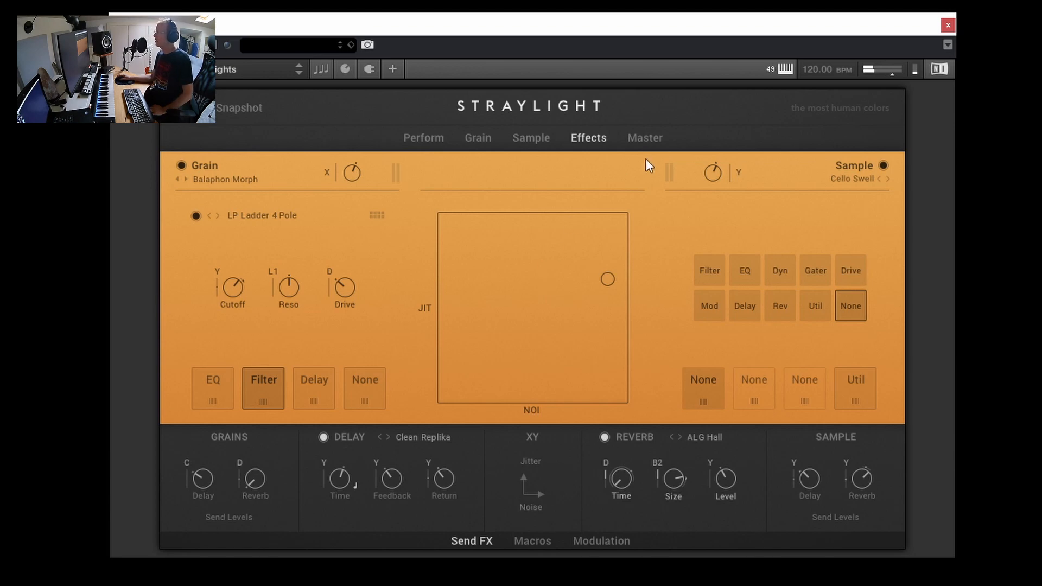
Step: Open the master settings and examine the effect in each of the four Master FX slots
{"action": "left_click", "coordinate": [640, 139]}
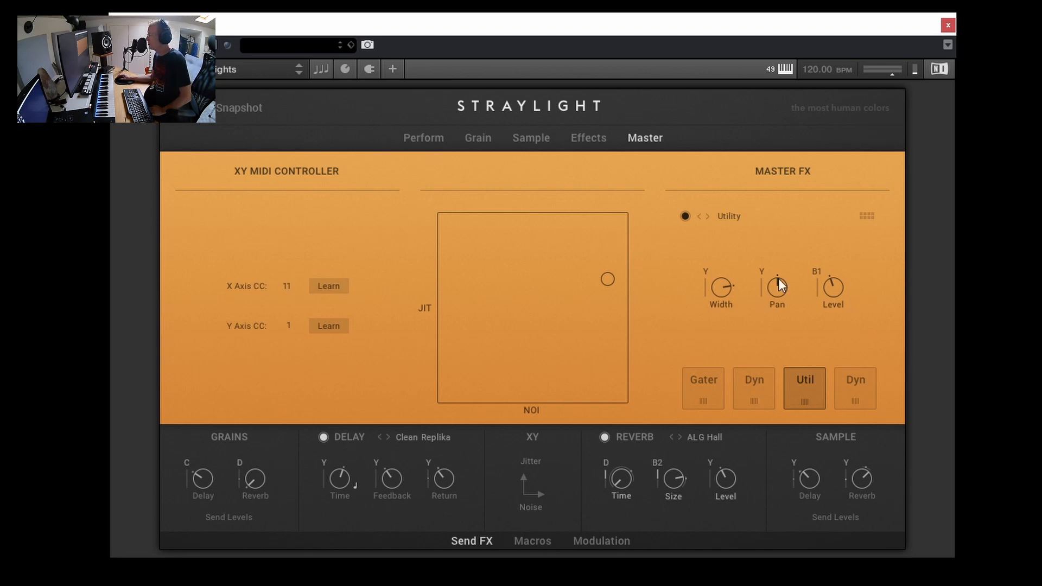
{"action": "left_click", "coordinate": [702, 398]}
{"action": "left_click", "coordinate": [747, 390]}
{"action": "left_click", "coordinate": [802, 390]}
{"action": "left_click", "coordinate": [852, 388]}
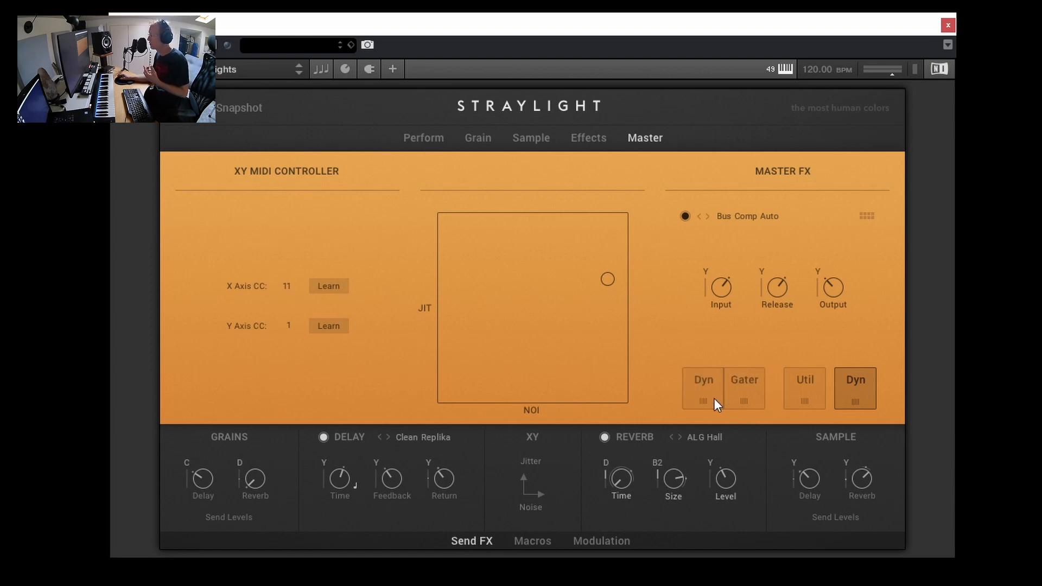
Step: Reorder the Master FX chain to Dyn, Util, Gater, Dyn
{"action": "left_click_drag", "start_coordinate": [714, 399], "coordinate": [735, 402]}
{"action": "left_click_drag", "start_coordinate": [803, 402], "coordinate": [760, 406]}
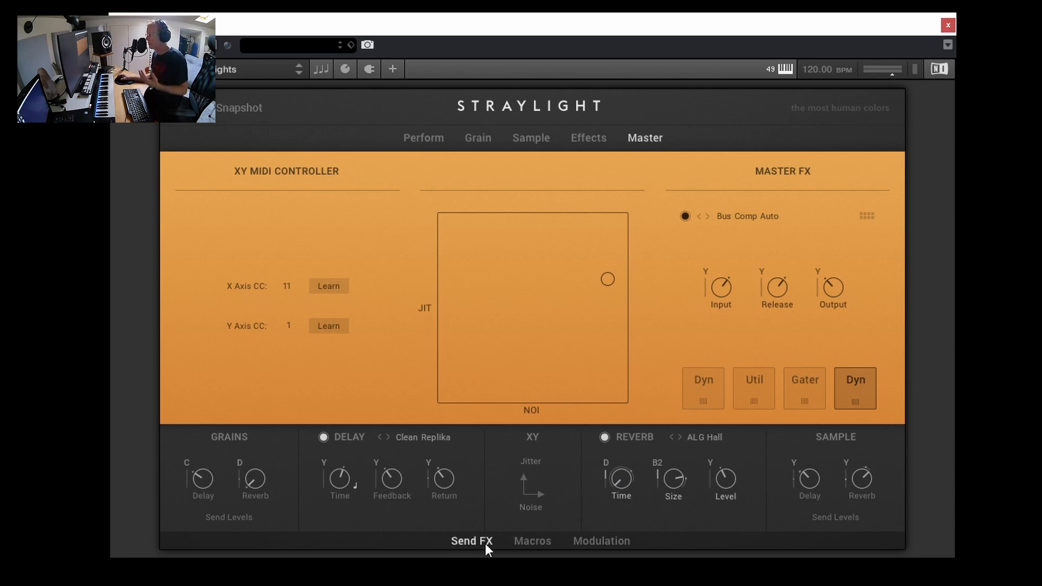
Step: Show the instrument's macro controls
{"action": "left_click", "coordinate": [535, 543]}
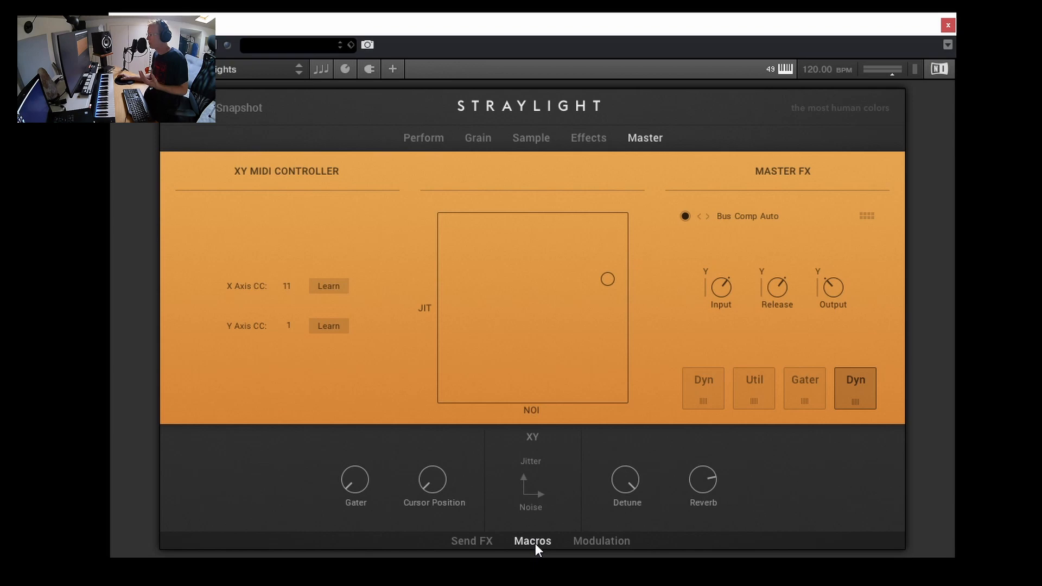
Step: Raise the grain layer's delay send, set its reverb send to about -8.7 dB, and slightly raise the sample layer's delay send
{"action": "left_click", "coordinate": [594, 542]}
{"action": "left_click", "coordinate": [480, 542]}
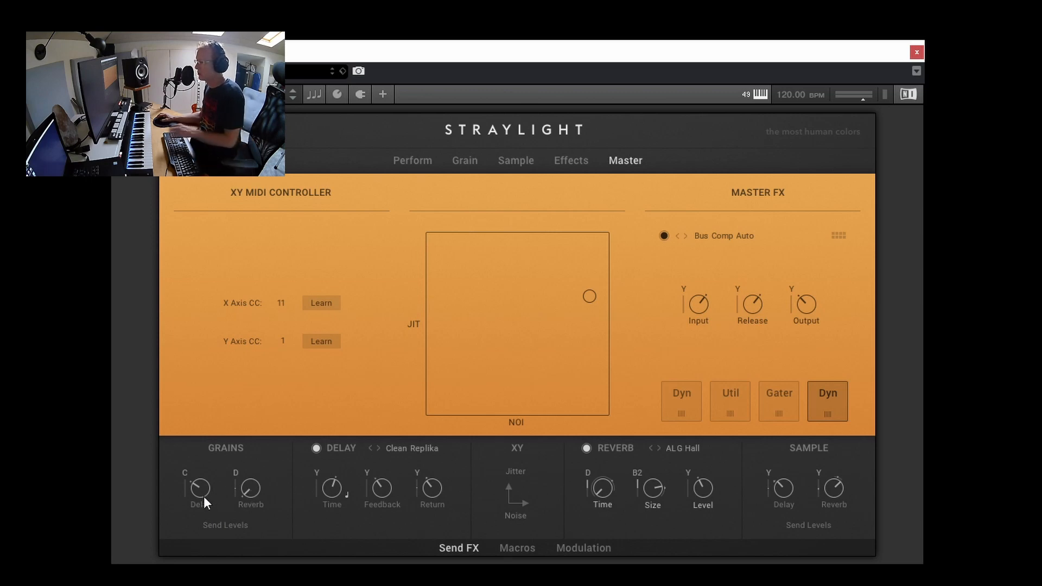
{"action": "left_click_drag", "start_coordinate": [199, 488], "coordinate": [199, 412]}
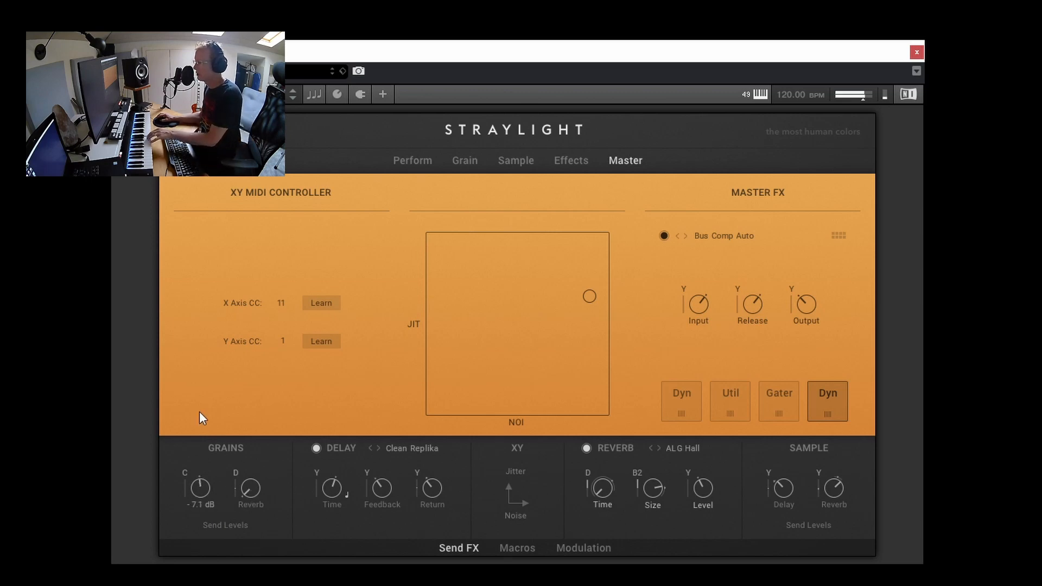
{"action": "left_click_drag", "start_coordinate": [250, 488], "coordinate": [251, 364]}
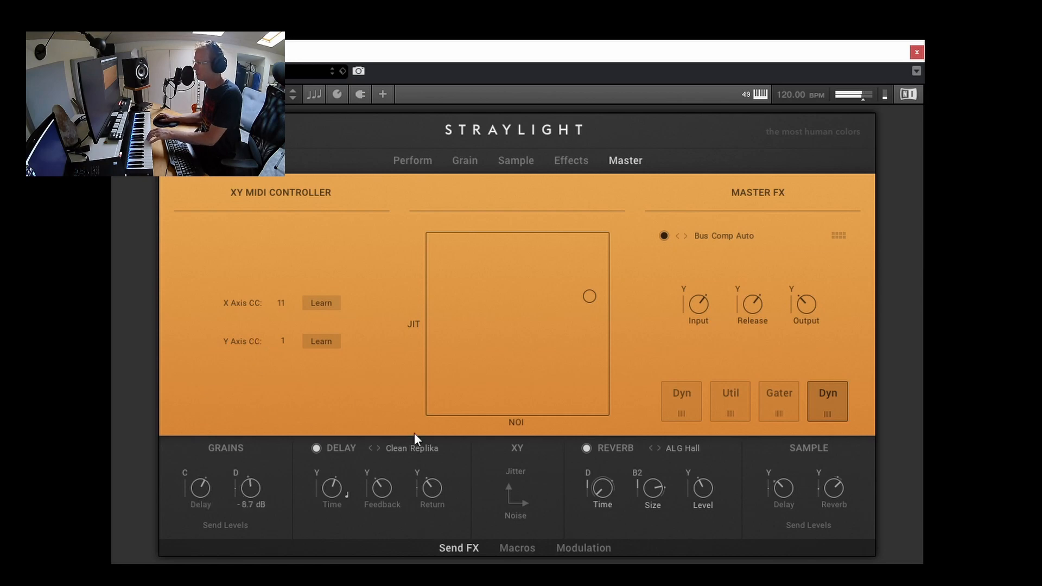
{"action": "left_click_drag", "start_coordinate": [784, 491], "coordinate": [785, 479]}
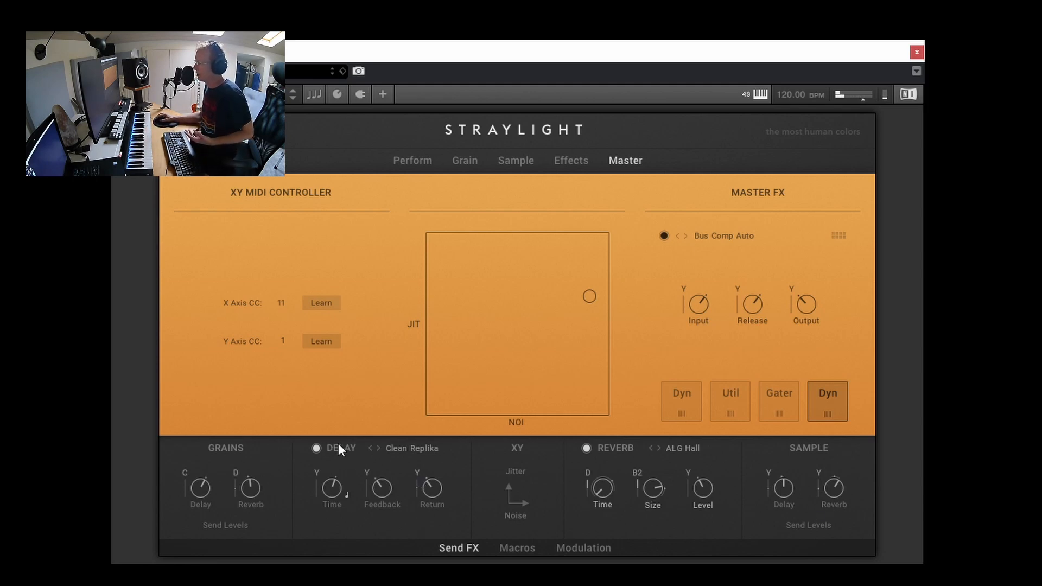
Step: Set the send delay type to BBD Clean and the send reverb type to ALG Room
{"action": "left_click", "coordinate": [429, 449]}
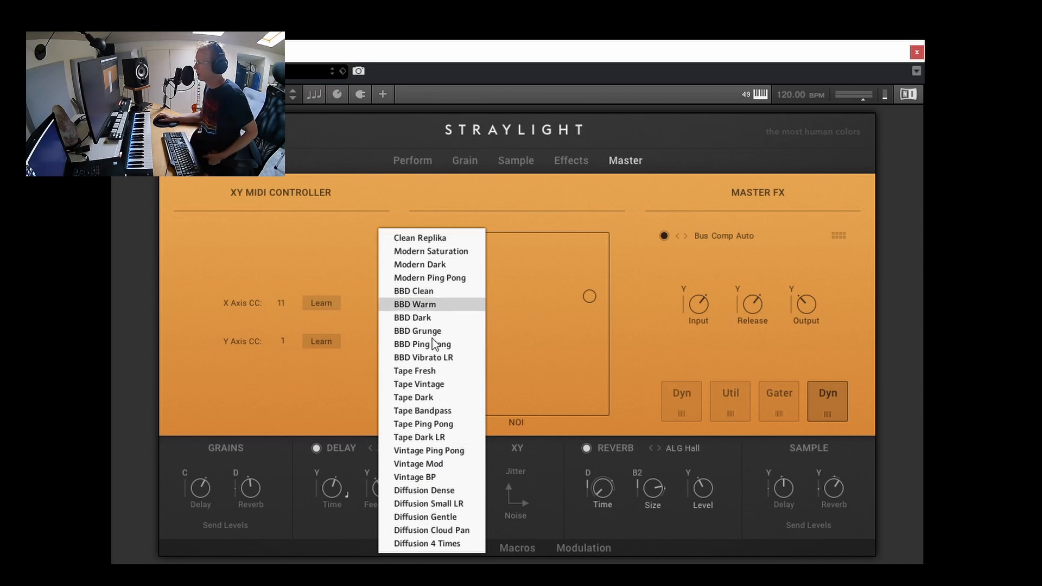
{"action": "left_click", "coordinate": [444, 292]}
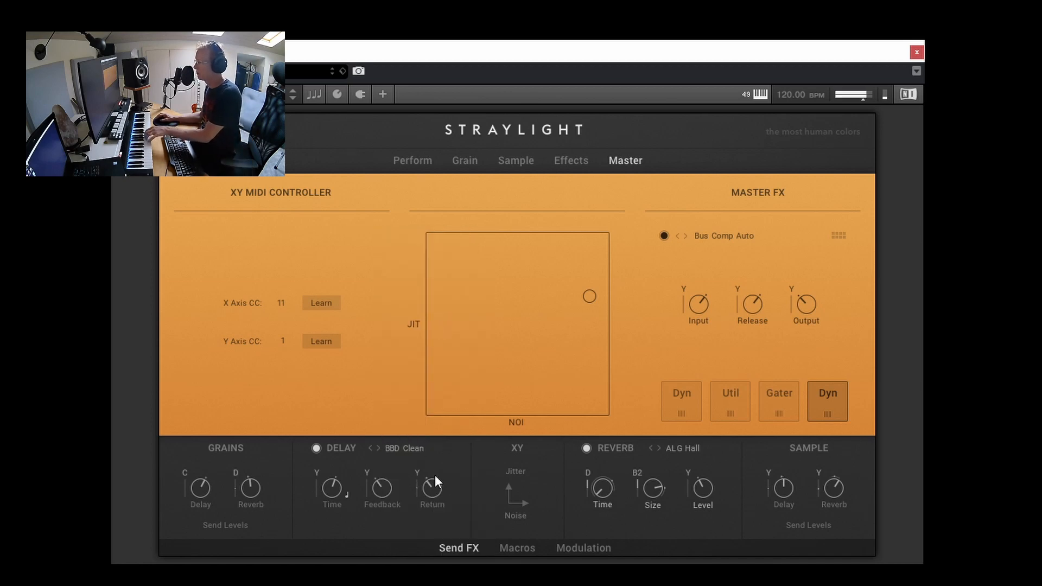
{"action": "left_click", "coordinate": [682, 448]}
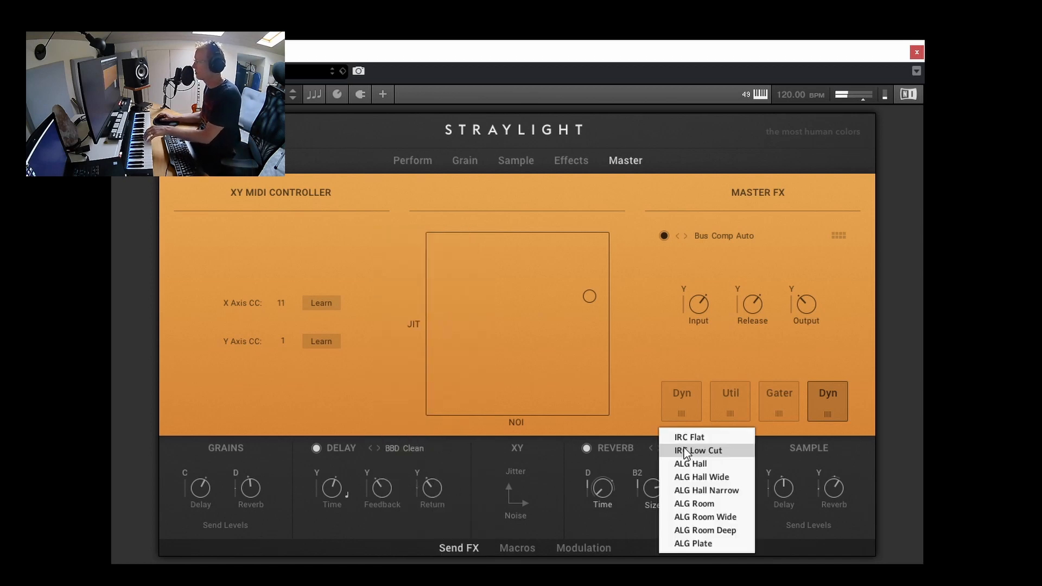
{"action": "left_click", "coordinate": [687, 505]}
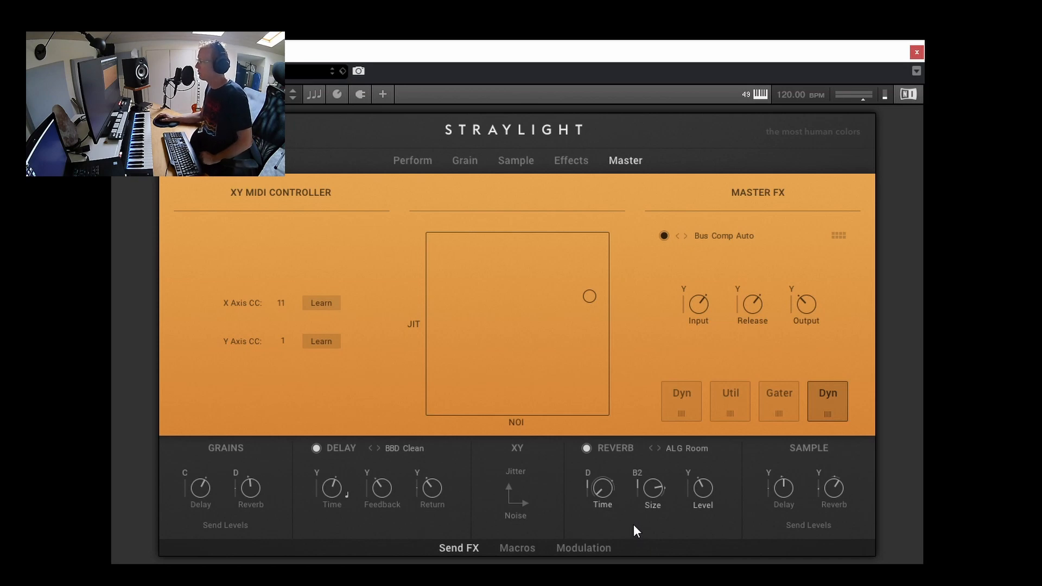
Step: Assign macro A as the modulation source for the grain Interval
{"action": "left_click", "coordinate": [519, 548]}
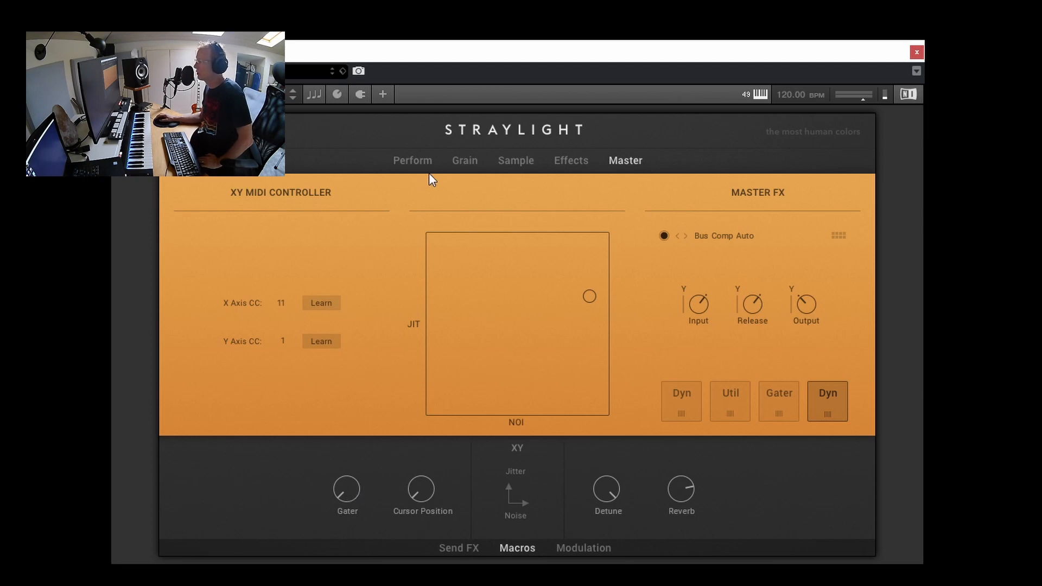
{"action": "left_click", "coordinate": [466, 161]}
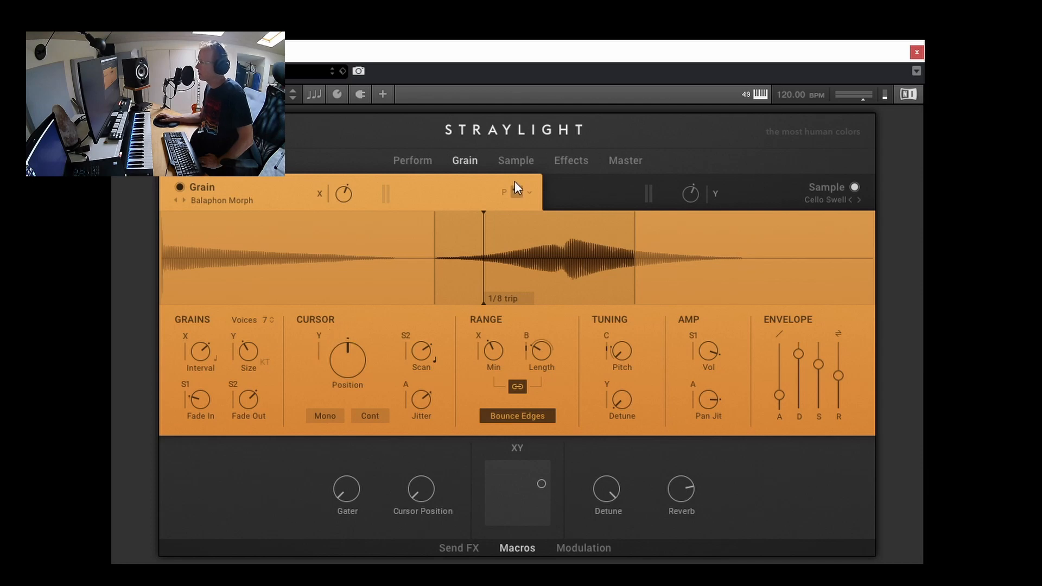
{"action": "left_click", "coordinate": [559, 159]}
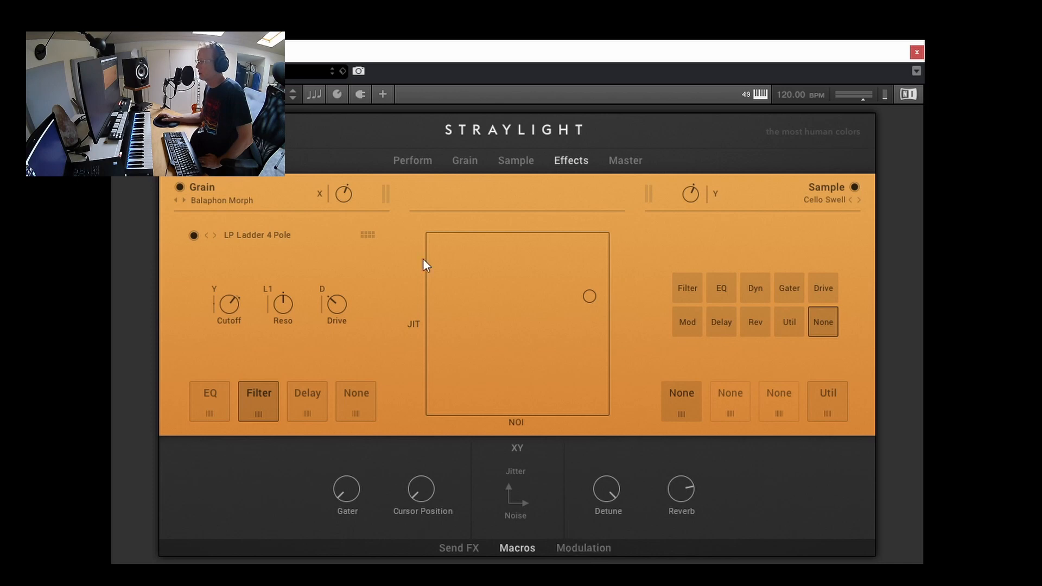
{"action": "left_click", "coordinate": [459, 162]}
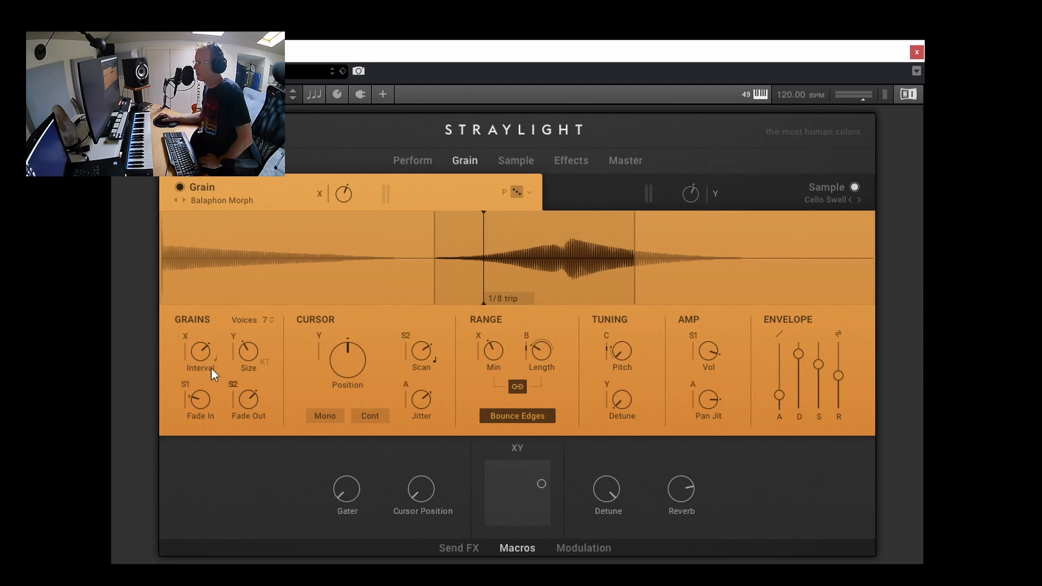
{"action": "left_click", "coordinate": [184, 338]}
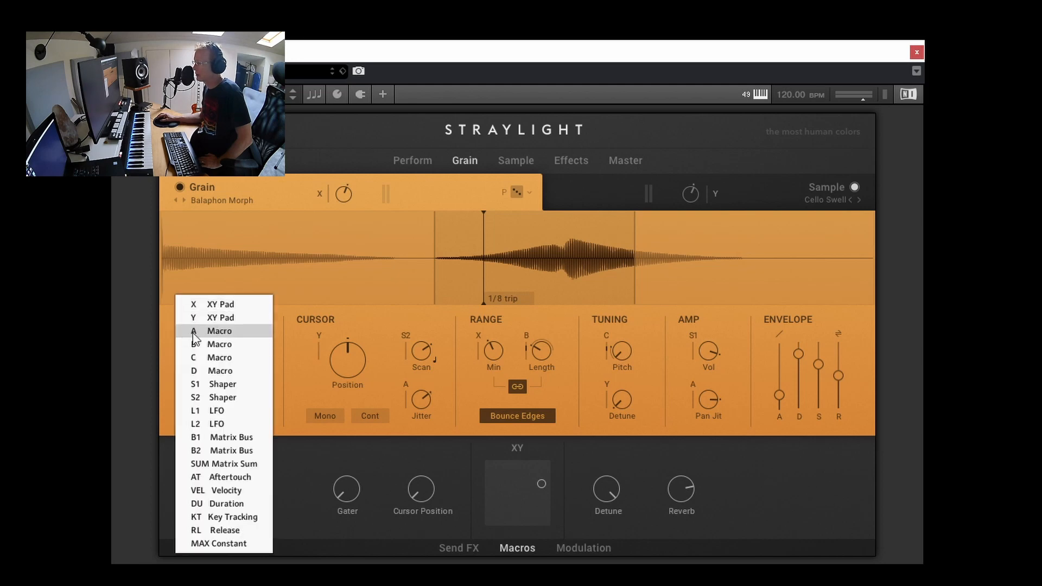
{"action": "left_click", "coordinate": [217, 332]}
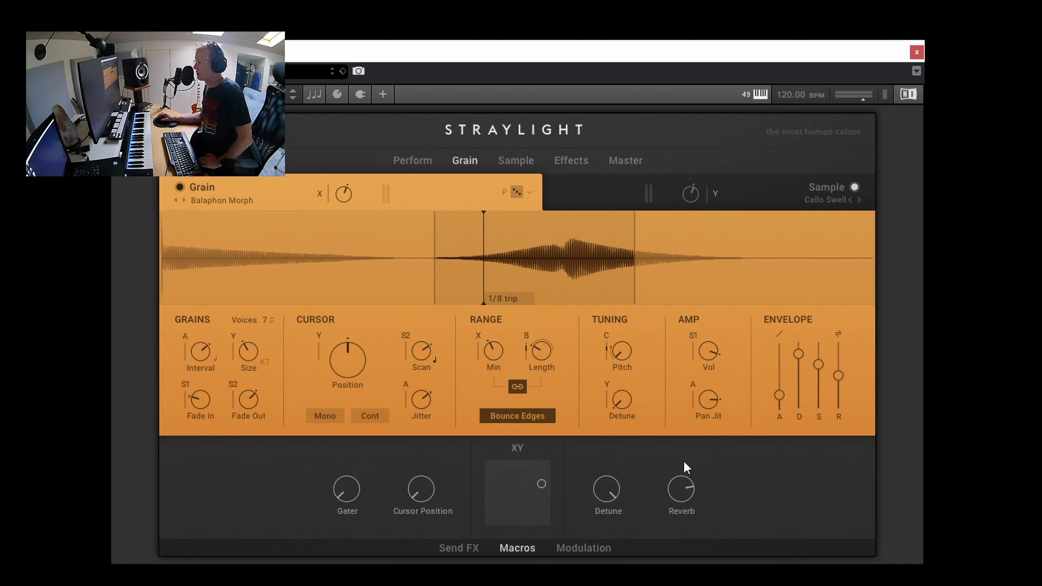
Step: Turn the Gater macro up to about halfway and relabel it Noise
{"action": "left_click_drag", "start_coordinate": [343, 491], "coordinate": [342, 458]}
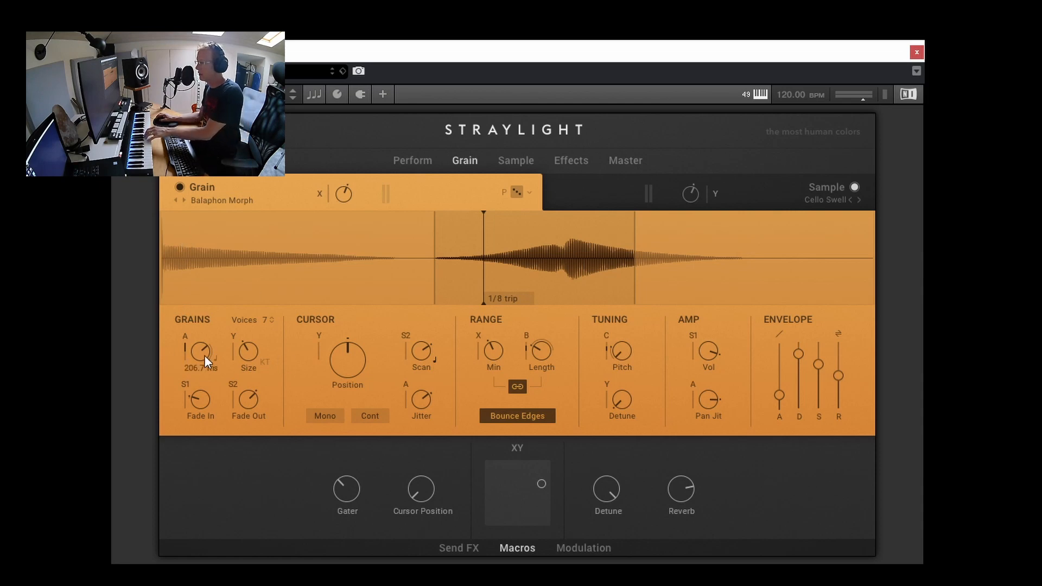
{"action": "left_click_drag", "start_coordinate": [344, 499], "coordinate": [331, 477]}
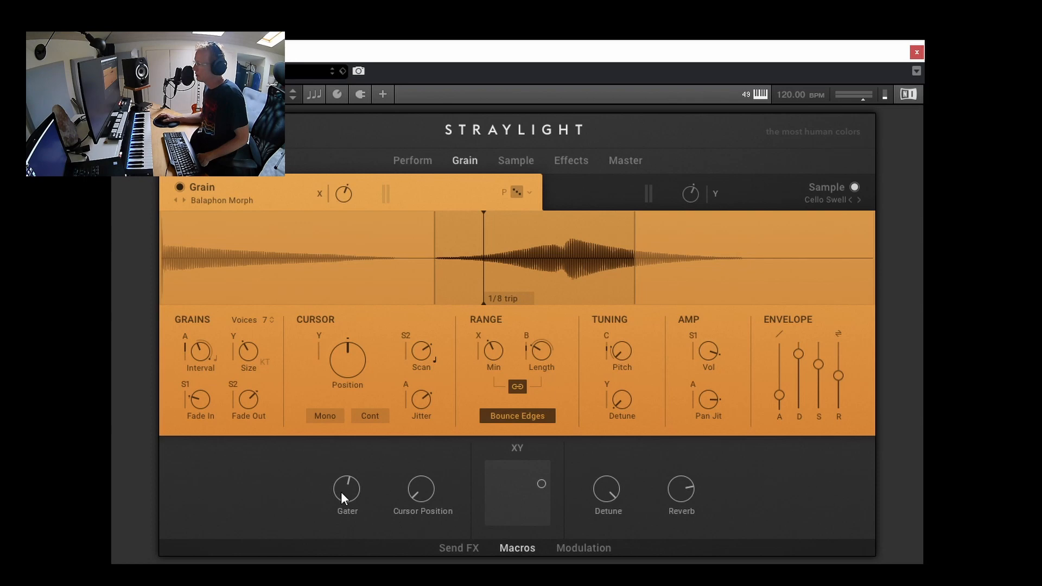
{"action": "left_click", "coordinate": [348, 510]}
{"action": "left_click", "coordinate": [347, 513]}
{"action": "left_click", "coordinate": [364, 511]}
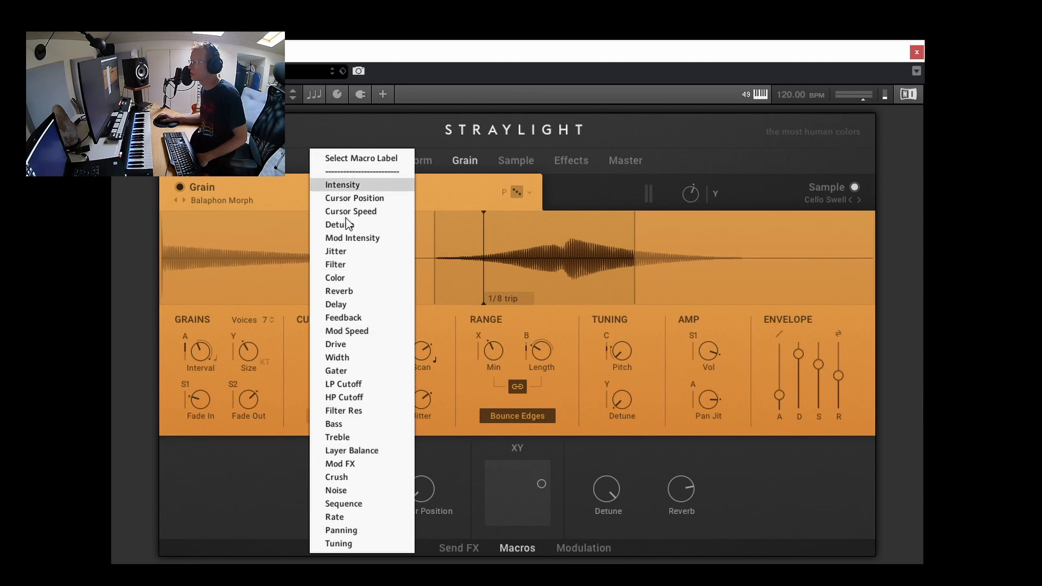
{"action": "left_click", "coordinate": [328, 491]}
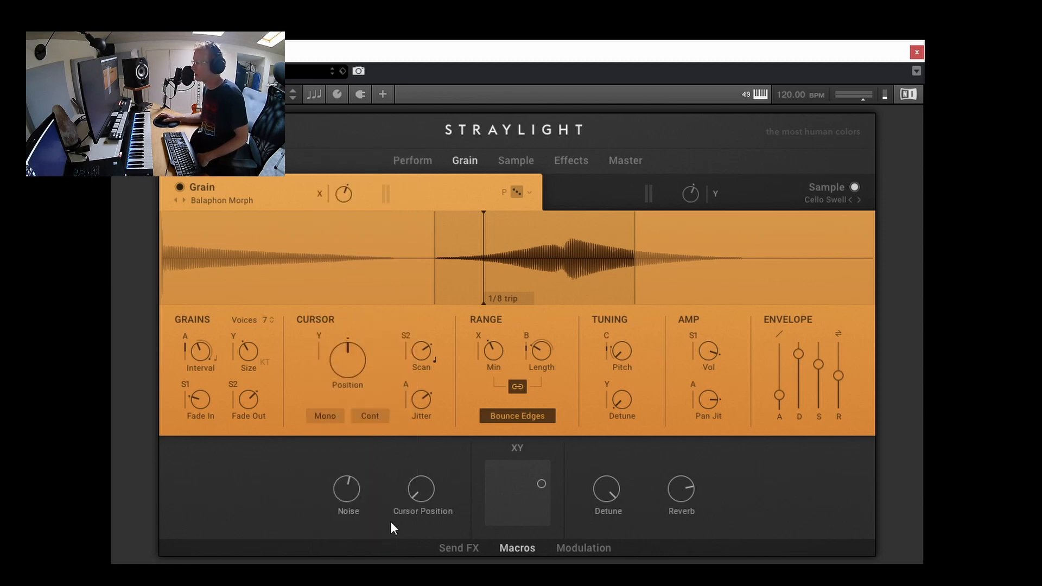
{"action": "left_click", "coordinate": [356, 514]}
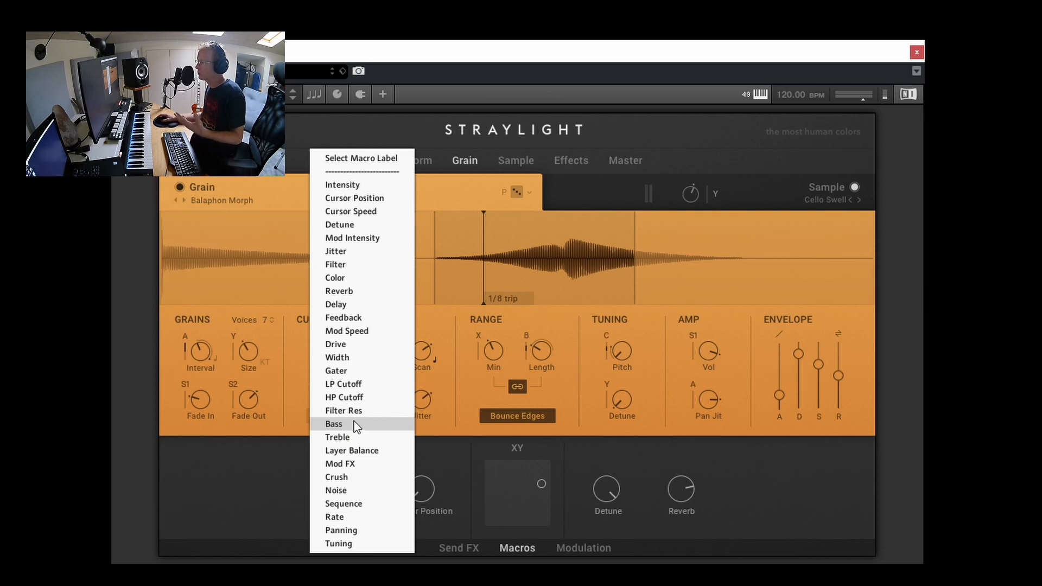
{"action": "left_click", "coordinate": [207, 468]}
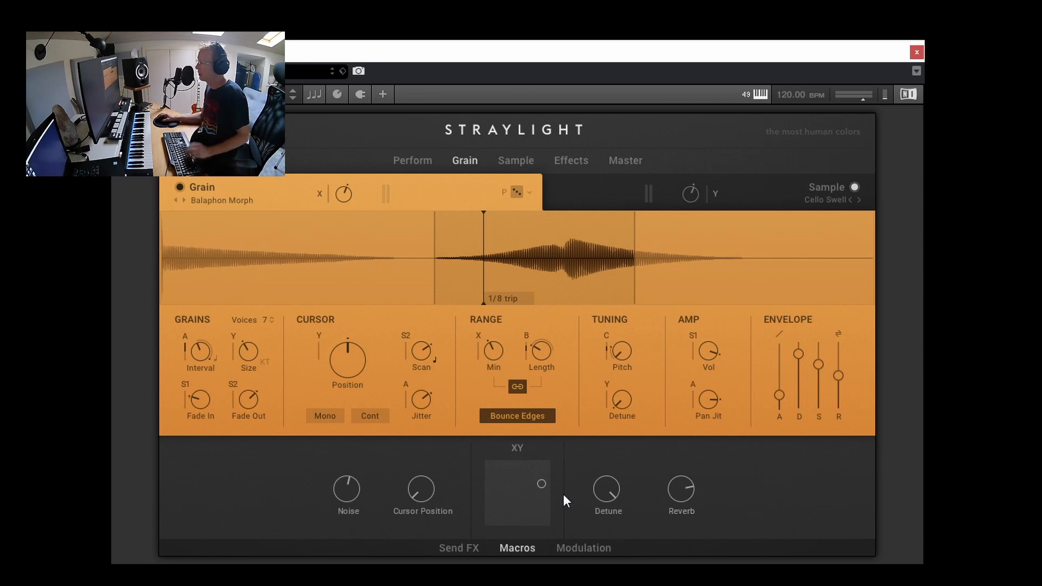
Step: Slightly raise the modulation matrix's L1 input level and move the XY handle a little towards the pad's centre
{"action": "left_click", "coordinate": [579, 546]}
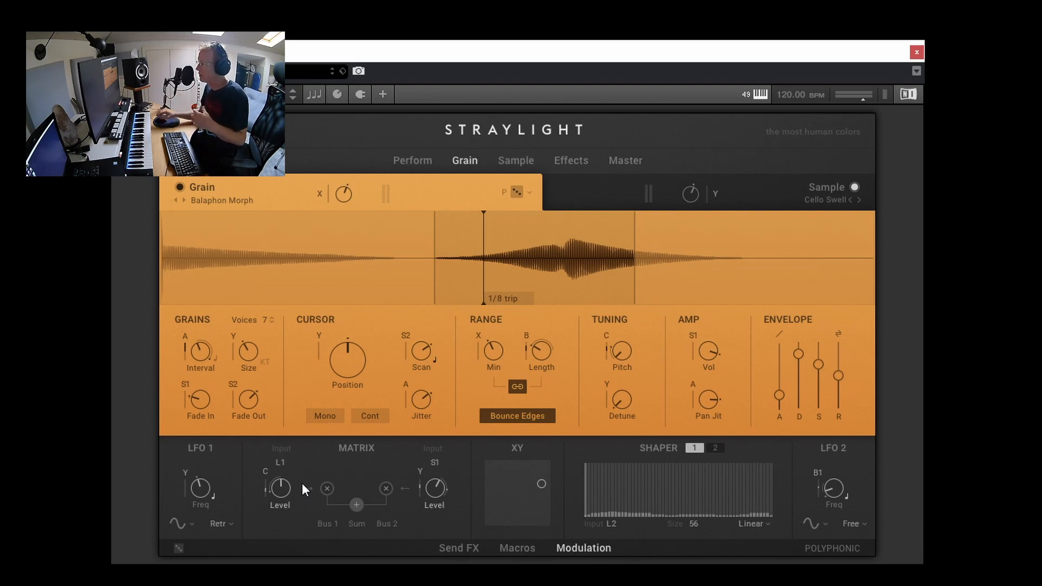
{"action": "left_click_drag", "start_coordinate": [280, 488], "coordinate": [273, 468]}
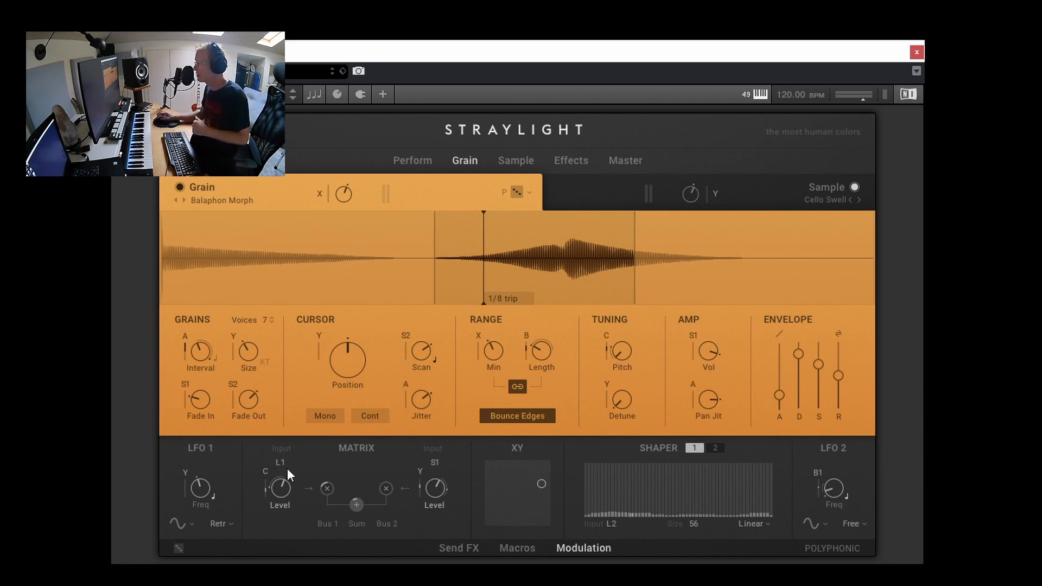
{"action": "mouse_move", "coordinate": [541, 496]}
{"action": "left_mouse_down"}
{"action": "mouse_move", "coordinate": [514, 490]}
{"action": "mouse_move", "coordinate": [523, 484]}
{"action": "mouse_move", "coordinate": [529, 494]}
{"action": "mouse_move", "coordinate": [517, 496]}
{"action": "mouse_move", "coordinate": [499, 479]}
{"action": "mouse_move", "coordinate": [523, 497]}
{"action": "mouse_move", "coordinate": [533, 486]}
{"action": "left_mouse_up"}
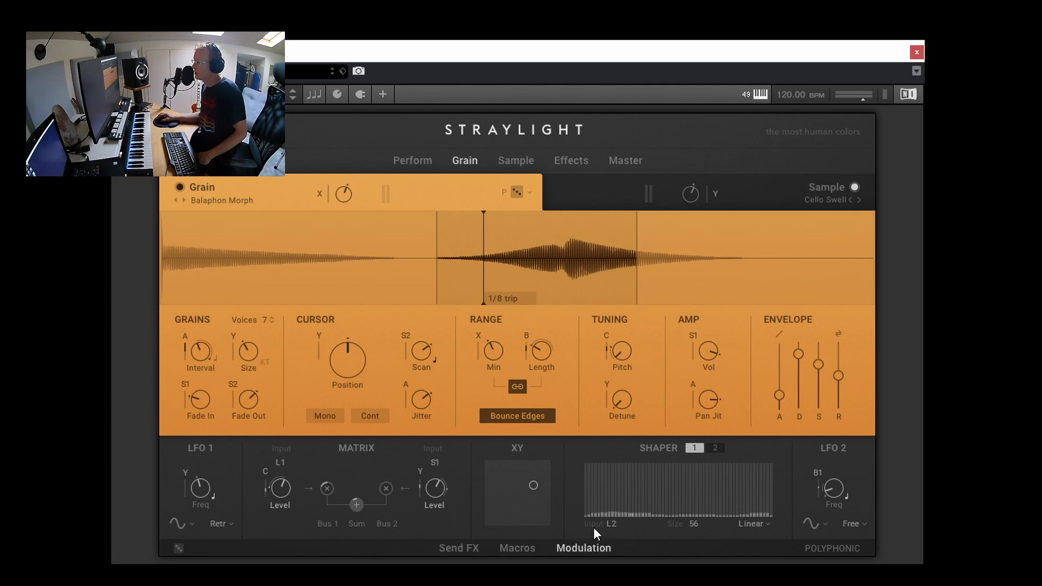
Step: Set shaper 1's input to L1 LFO and draw a curve with two humps separated by a dip across its steps
{"action": "left_click", "coordinate": [758, 524]}
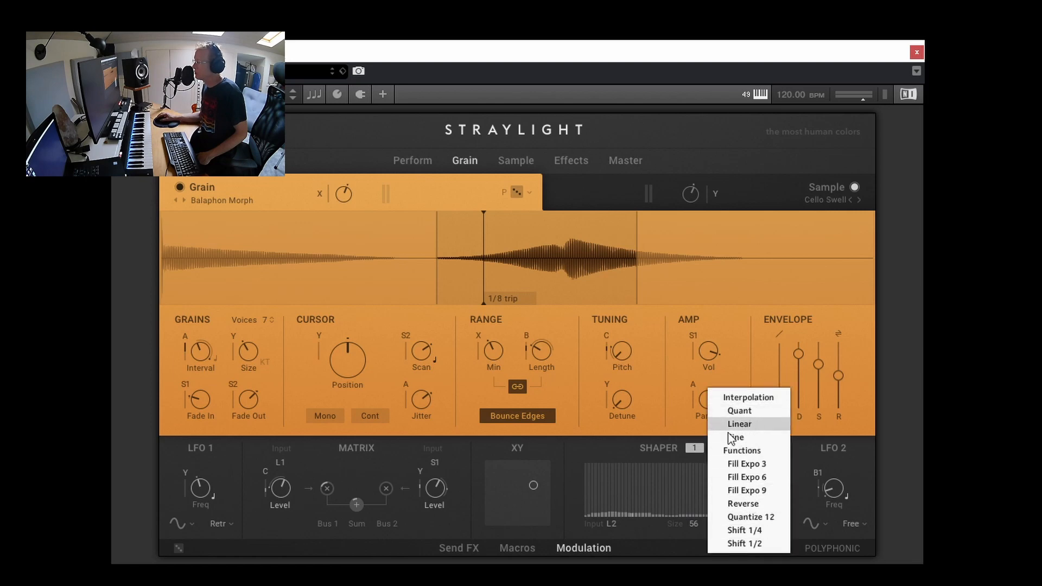
{"action": "left_click", "coordinate": [614, 523]}
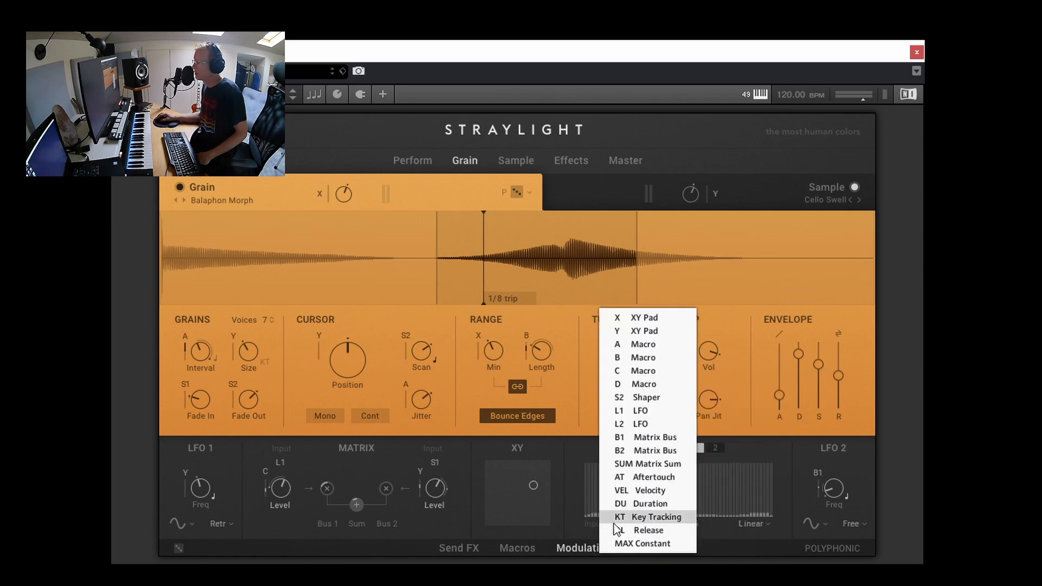
{"action": "left_click", "coordinate": [654, 411]}
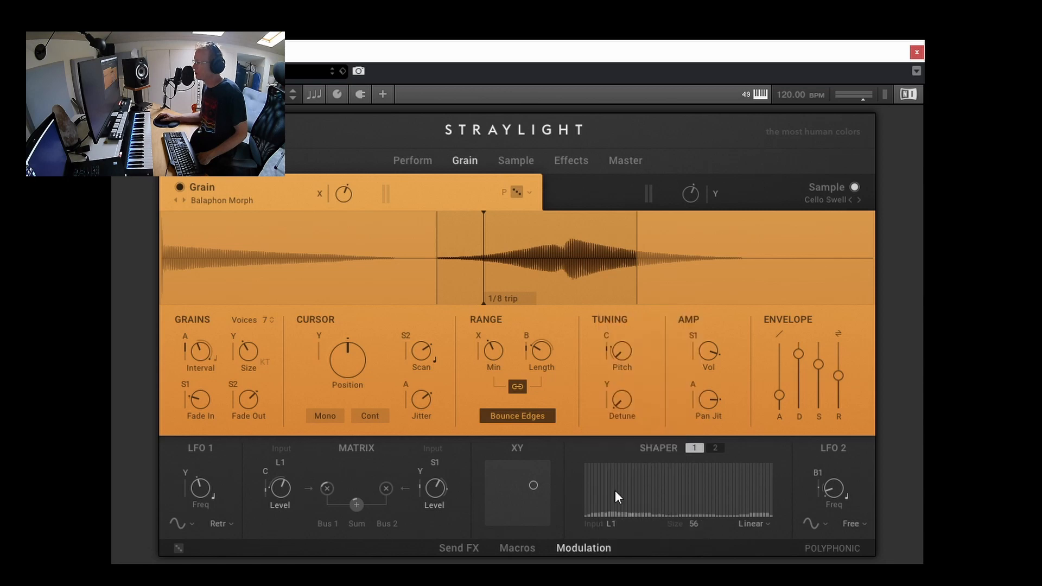
{"action": "mouse_move", "coordinate": [590, 510]}
{"action": "left_mouse_down"}
{"action": "mouse_move", "coordinate": [682, 487]}
{"action": "mouse_move", "coordinate": [770, 487]}
{"action": "left_mouse_up"}
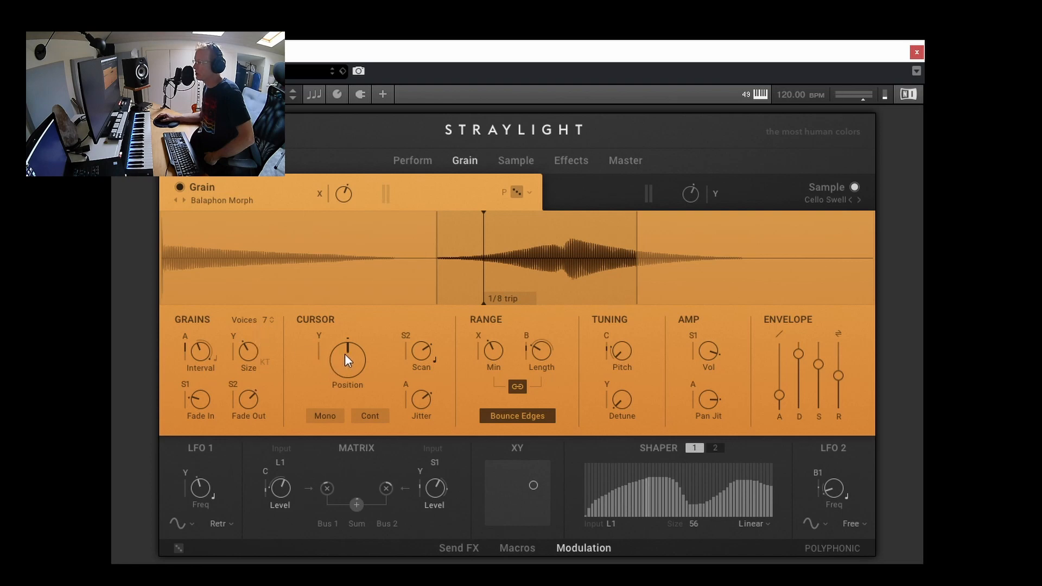
Step: Assign S1 Shaper as the modulation source for the grain cursor Position and increase its modulation amount
{"action": "left_click", "coordinate": [318, 336]}
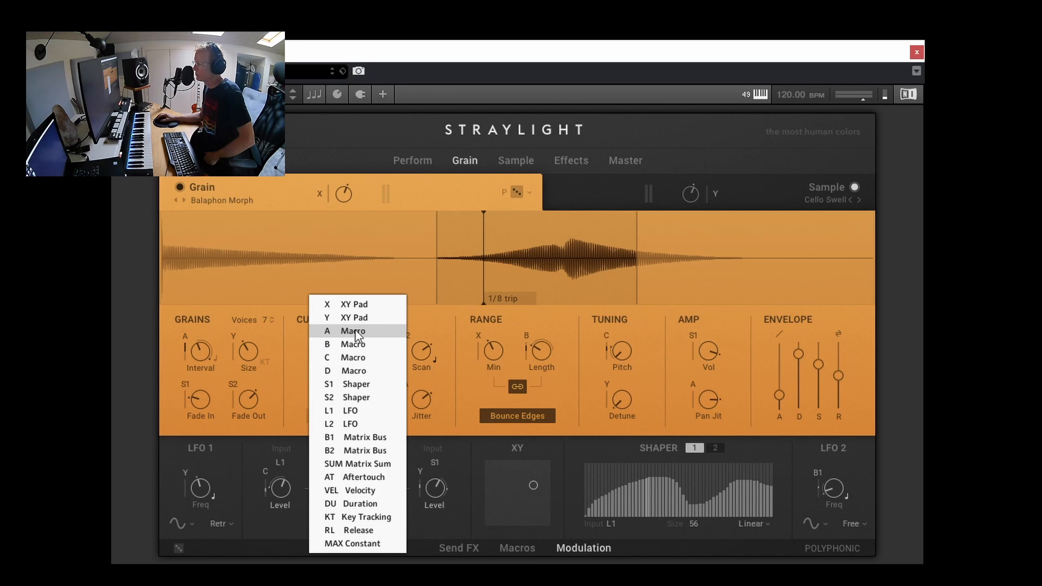
{"action": "left_click", "coordinate": [360, 386]}
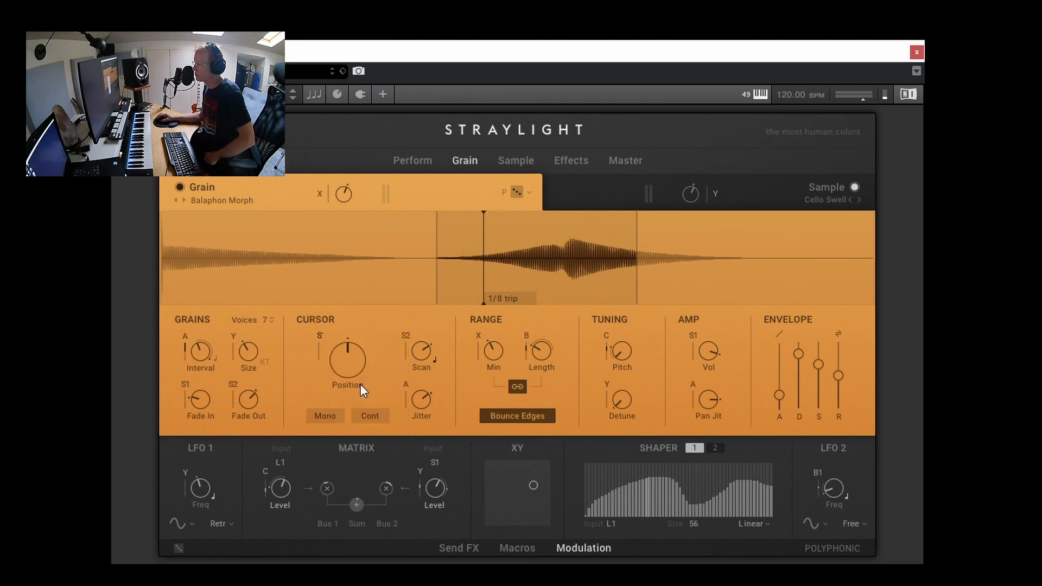
{"action": "left_click", "coordinate": [715, 448]}
{"action": "left_click", "coordinate": [695, 448]}
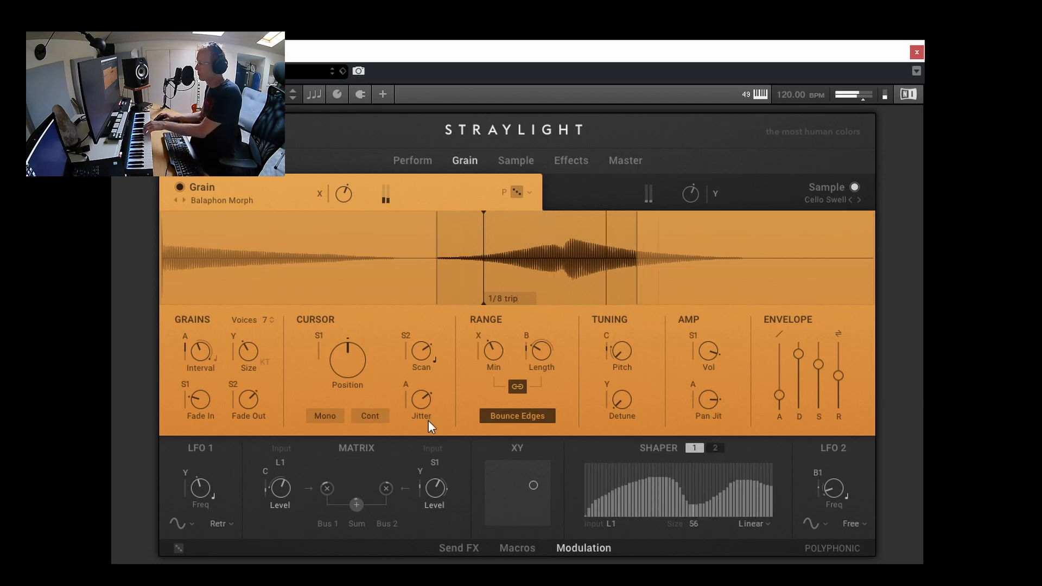
{"action": "left_click_drag", "start_coordinate": [318, 355], "coordinate": [315, 270]}
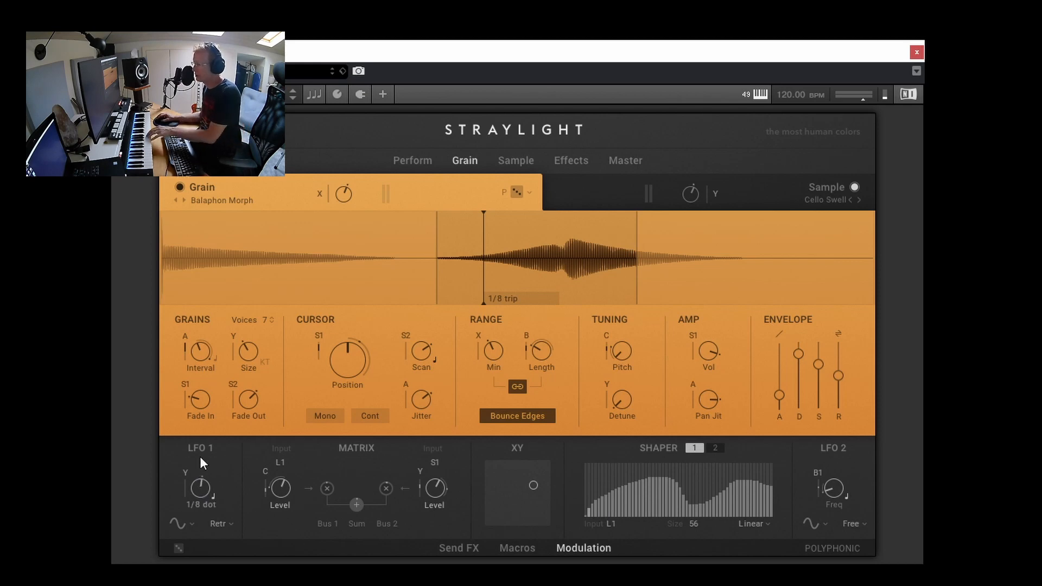
Step: Raise LFO 1's frequency to 1/8 trip and lower it again
{"action": "left_click_drag", "start_coordinate": [205, 482], "coordinate": [204, 429]}
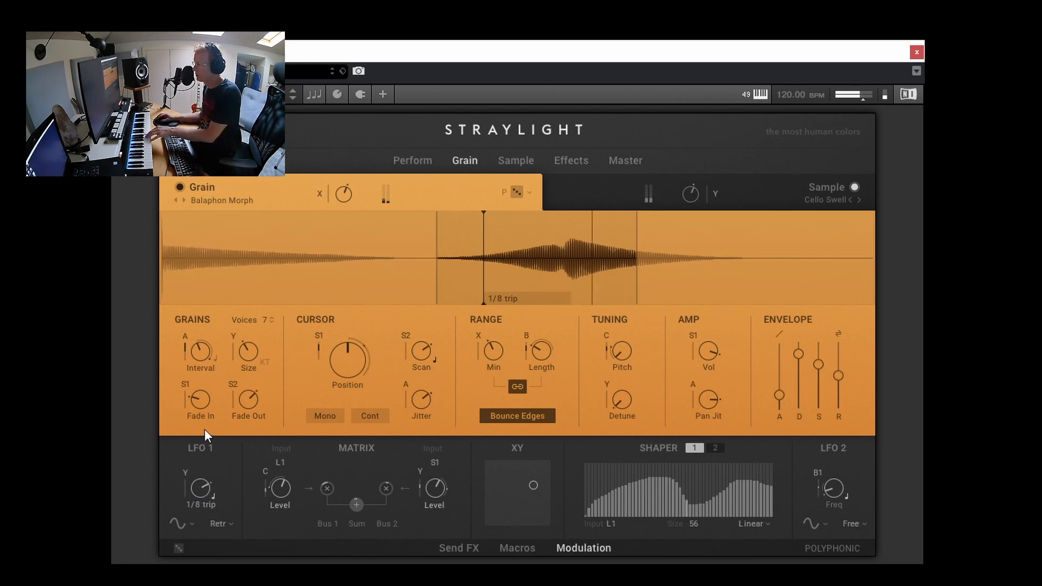
{"action": "left_click_drag", "start_coordinate": [205, 490], "coordinate": [212, 579]}
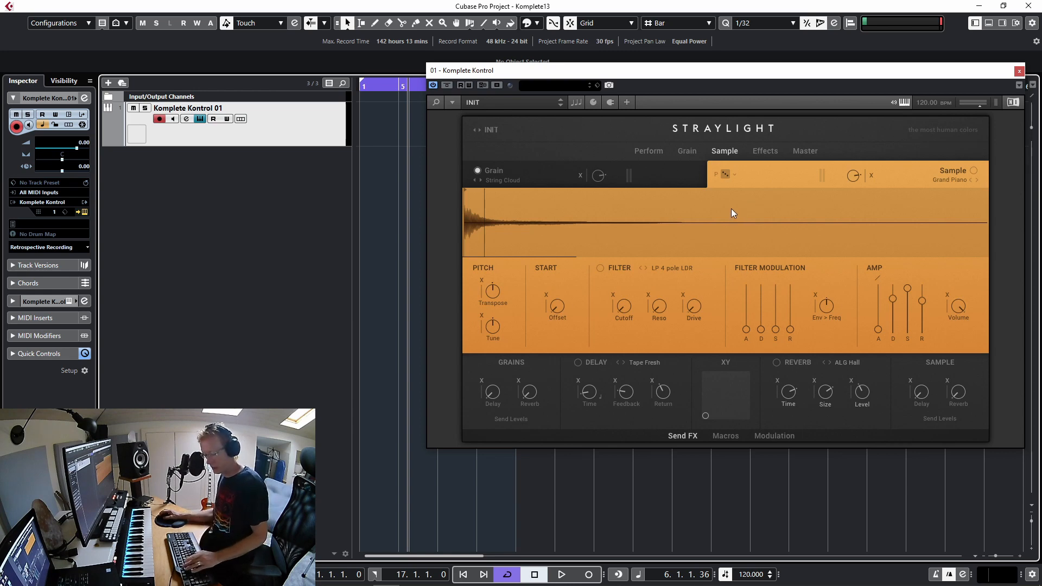
Step: Find the first Crystal audio file in MediaBay's Udi folder results and load it into Straylight's Sample section
{"action": "key", "text": "F5"}
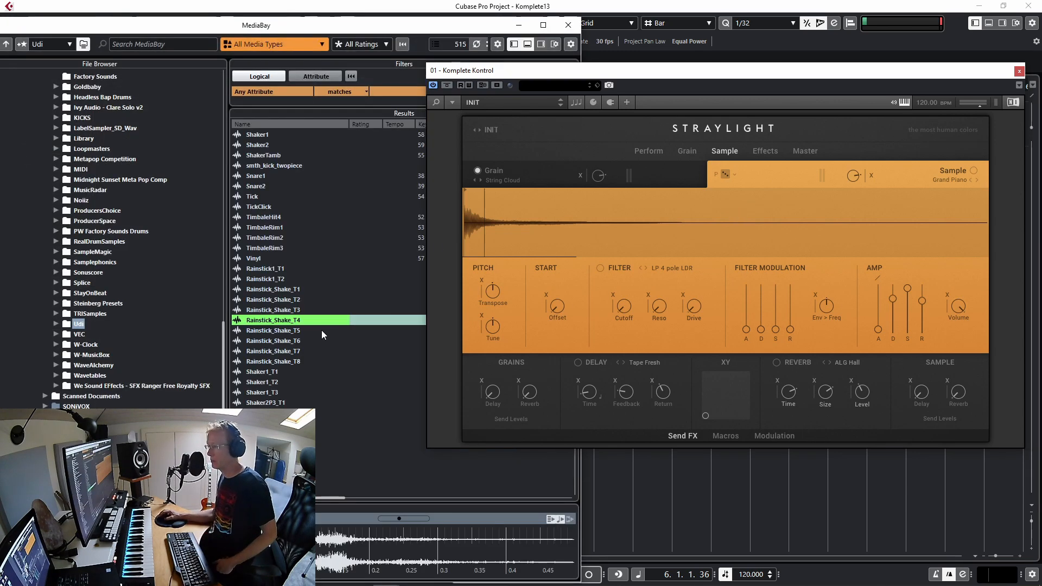
{"action": "scroll", "coordinate": [319, 328], "scroll_direction": "down", "scroll_amount": 10}
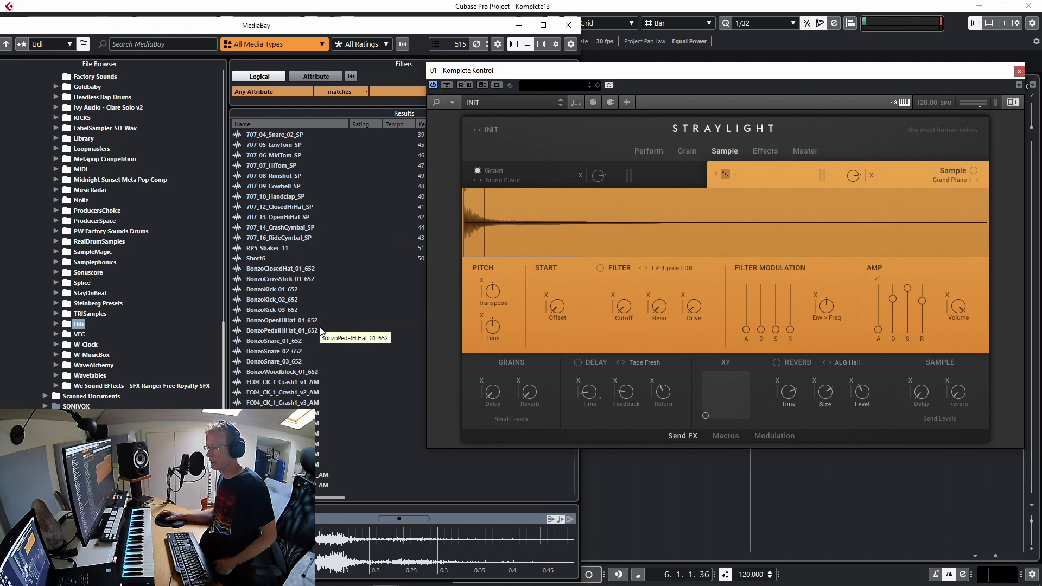
{"action": "scroll", "coordinate": [320, 328], "scroll_direction": "down", "scroll_amount": 10}
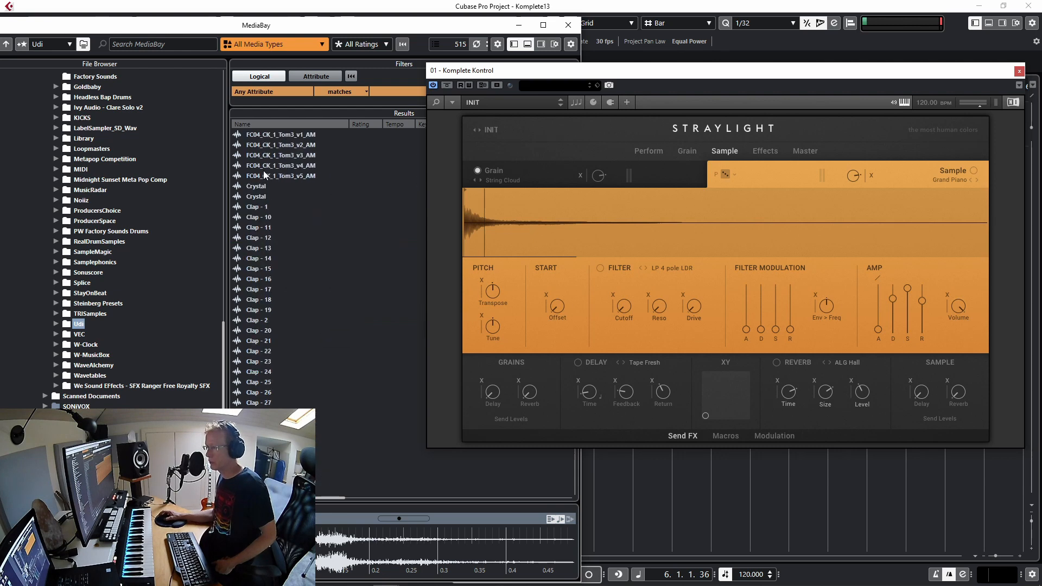
{"action": "left_click_drag", "start_coordinate": [256, 190], "coordinate": [665, 211]}
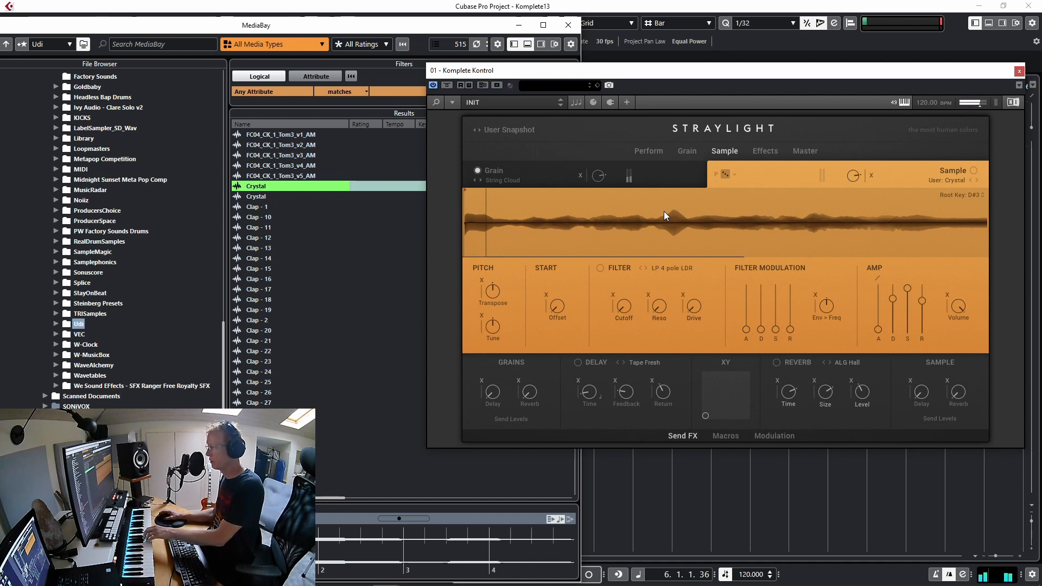
Step: Turn the Sample section on and the Grain section off, and set the sample's filter type to LP 4 pole
{"action": "left_click", "coordinate": [973, 171]}
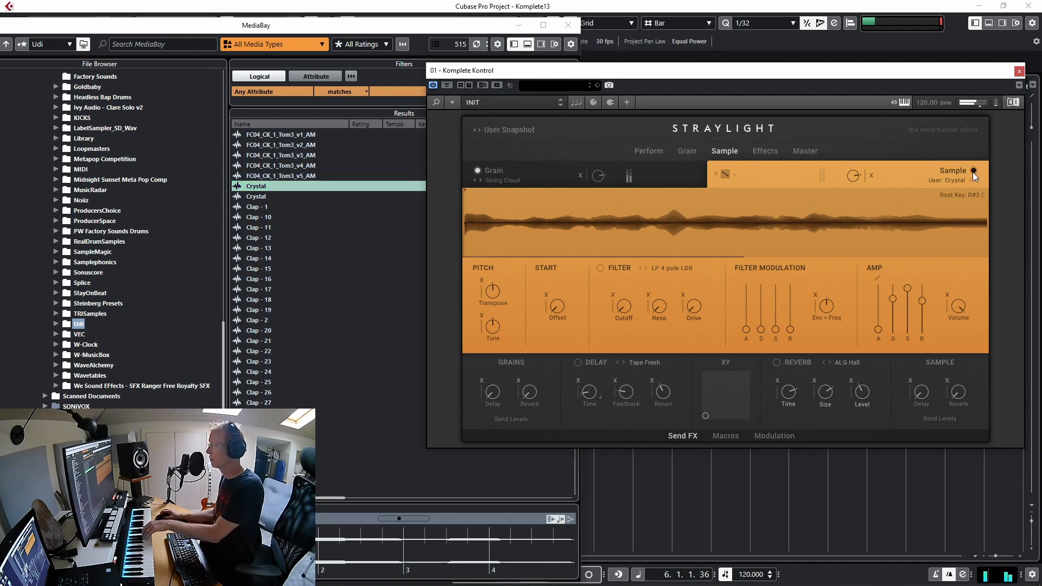
{"action": "left_click", "coordinate": [478, 170]}
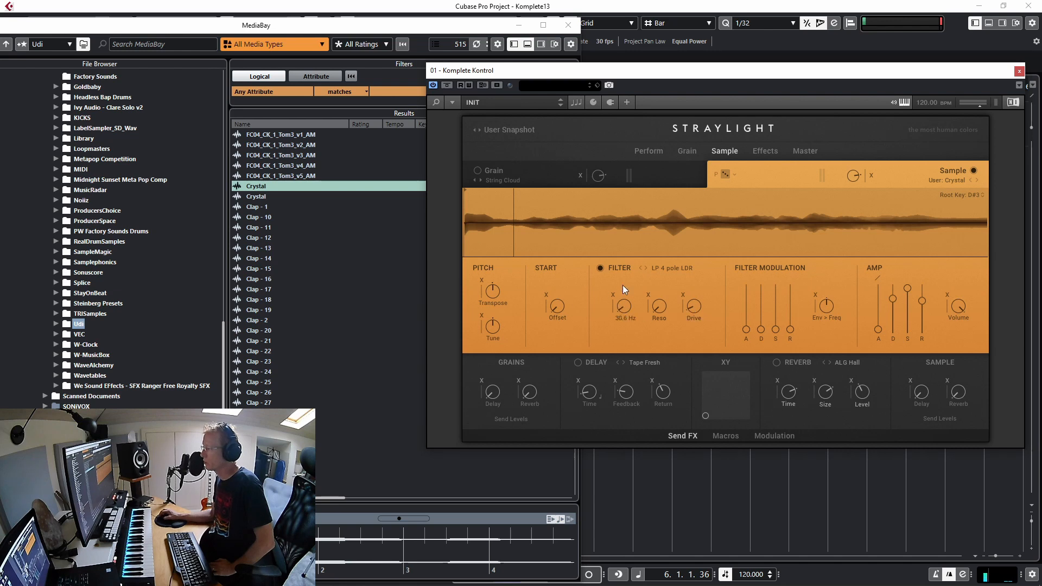
{"action": "left_click", "coordinate": [682, 268]}
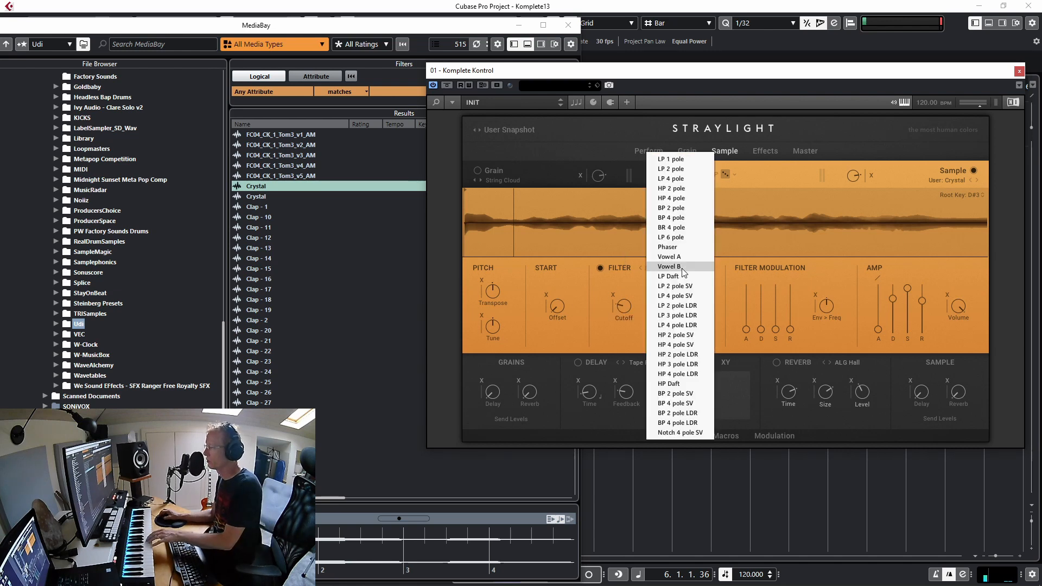
{"action": "left_click", "coordinate": [678, 180]}
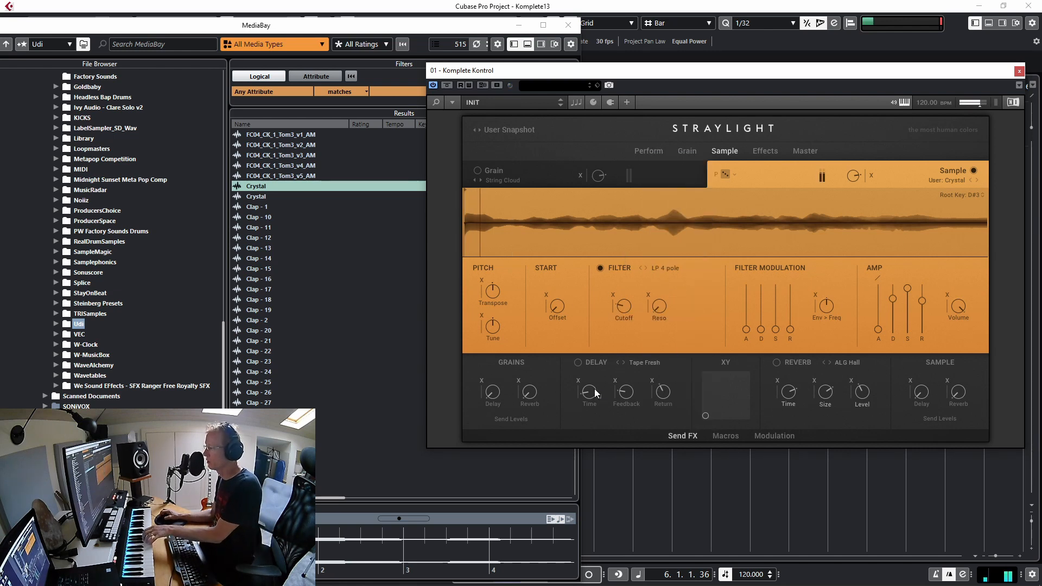
Step: Turn on the Tape Fresh delay, raise its return level slightly, and tempo-sync its time, raising it past 1/16 dot
{"action": "left_click", "coordinate": [578, 363]}
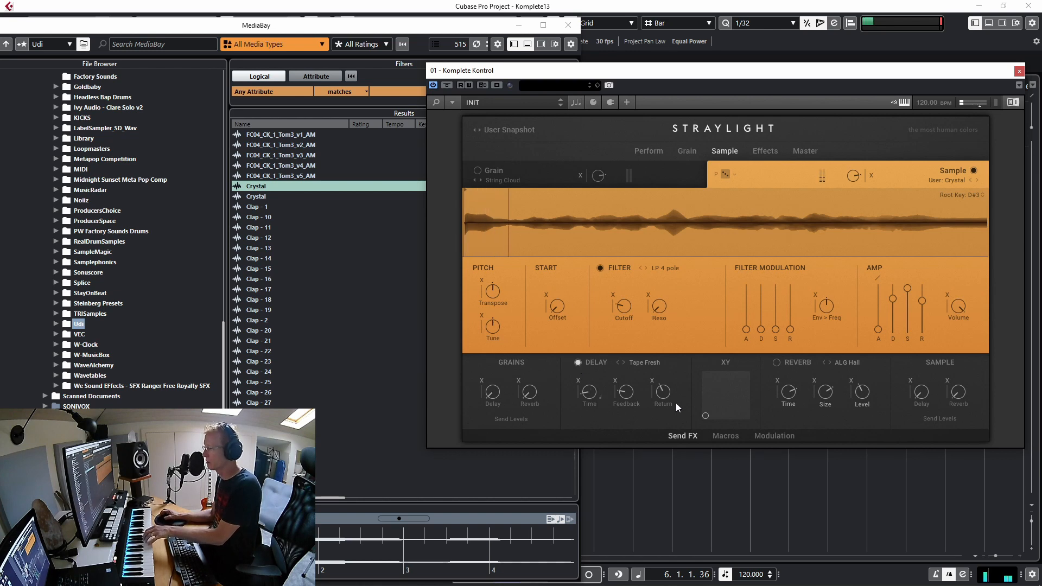
{"action": "left_click_drag", "start_coordinate": [662, 394], "coordinate": [661, 383]}
{"action": "left_click_drag", "start_coordinate": [590, 392], "coordinate": [591, 373]}
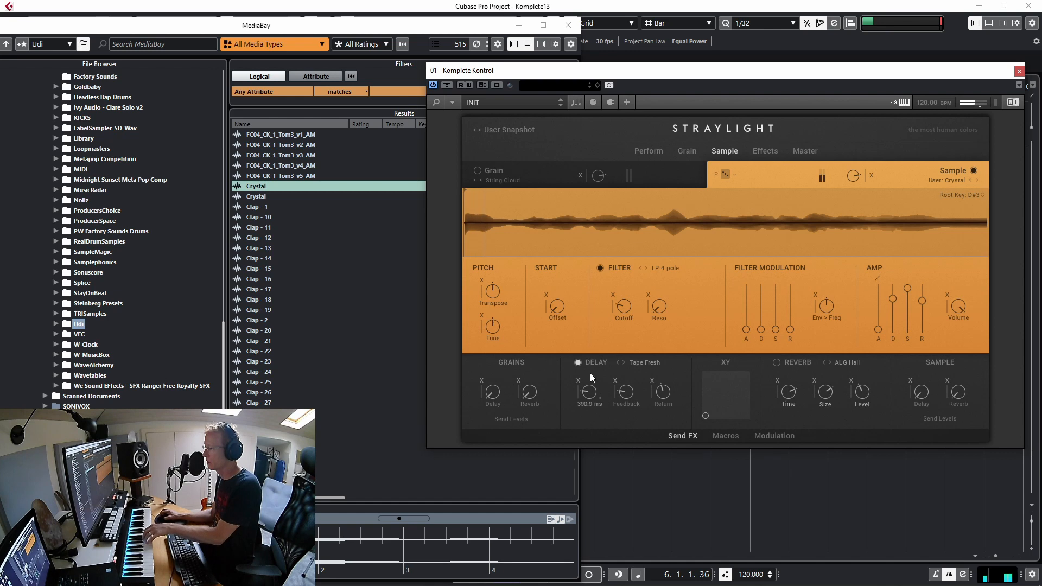
{"action": "left_click", "coordinate": [601, 397]}
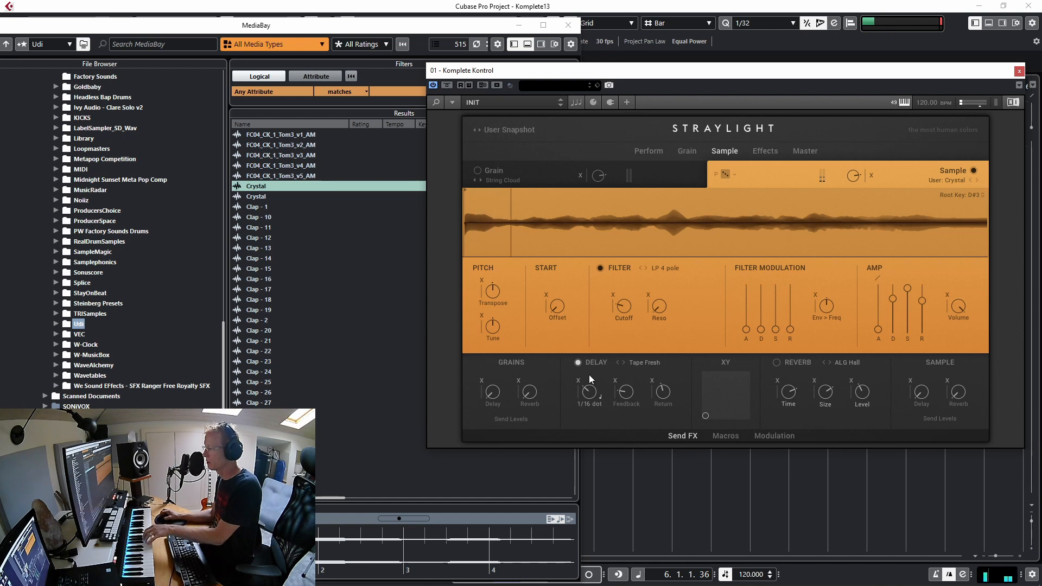
{"action": "left_click_drag", "start_coordinate": [590, 379], "coordinate": [591, 363]}
Step: Set the grains' delay send to -14.1 dB, turn on the ALG Hall reverb and raise the sample's delay send
{"action": "left_click_drag", "start_coordinate": [490, 392], "coordinate": [486, 303]}
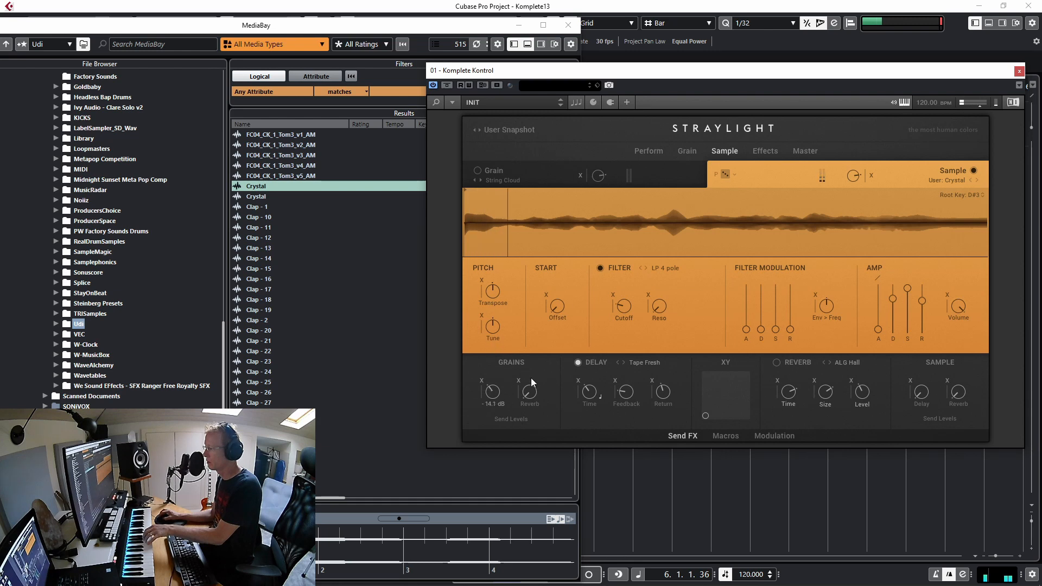
{"action": "left_click", "coordinate": [777, 363]}
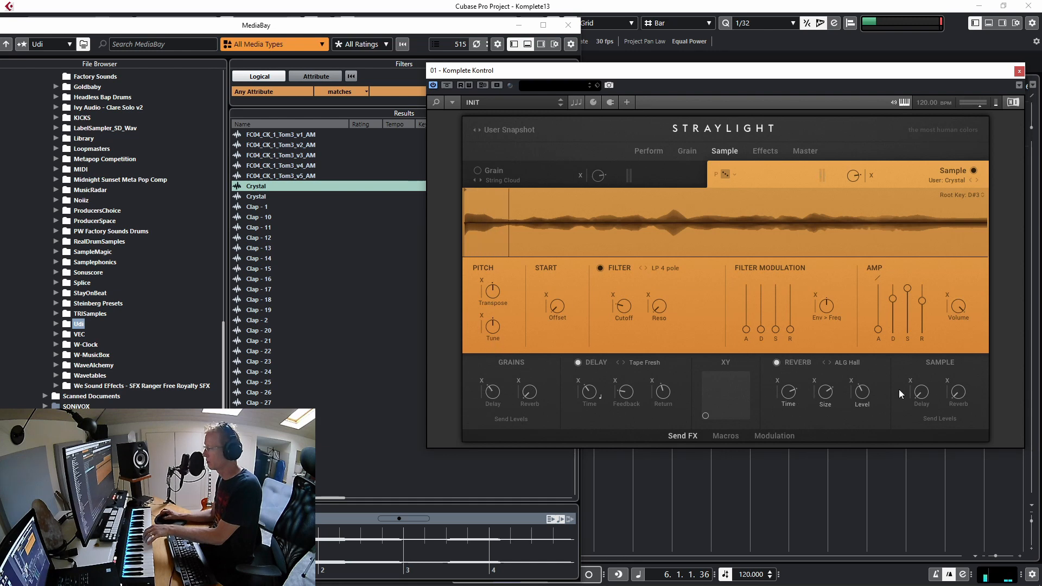
{"action": "left_click_drag", "start_coordinate": [917, 388], "coordinate": [959, 320]}
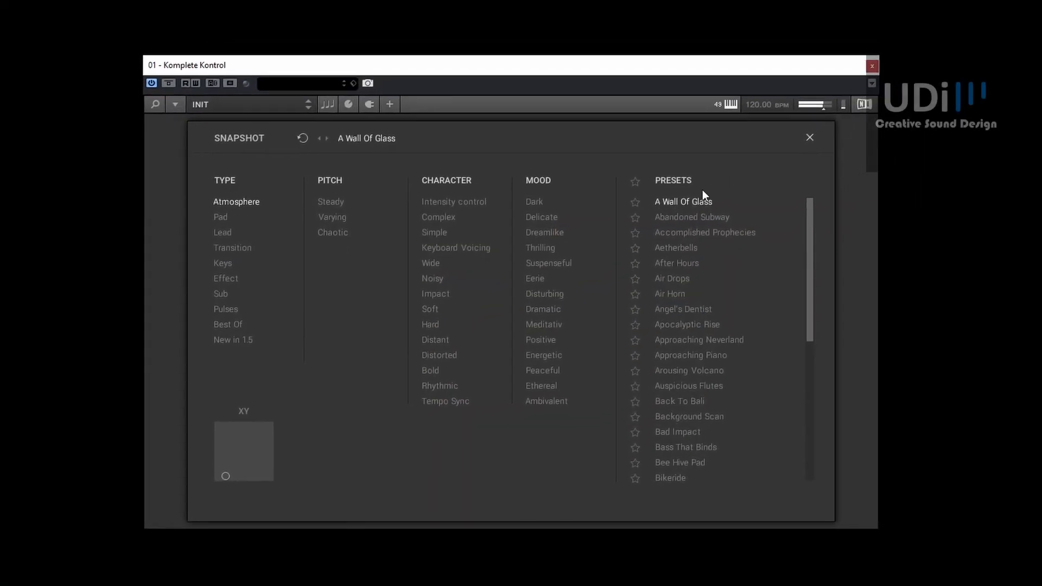
Step: Leave the snapshot browser, advance from A Wall Of Glass to Accomplished Prophecies and move its XY handle near the pad's centre
{"action": "left_click", "coordinate": [795, 142]}
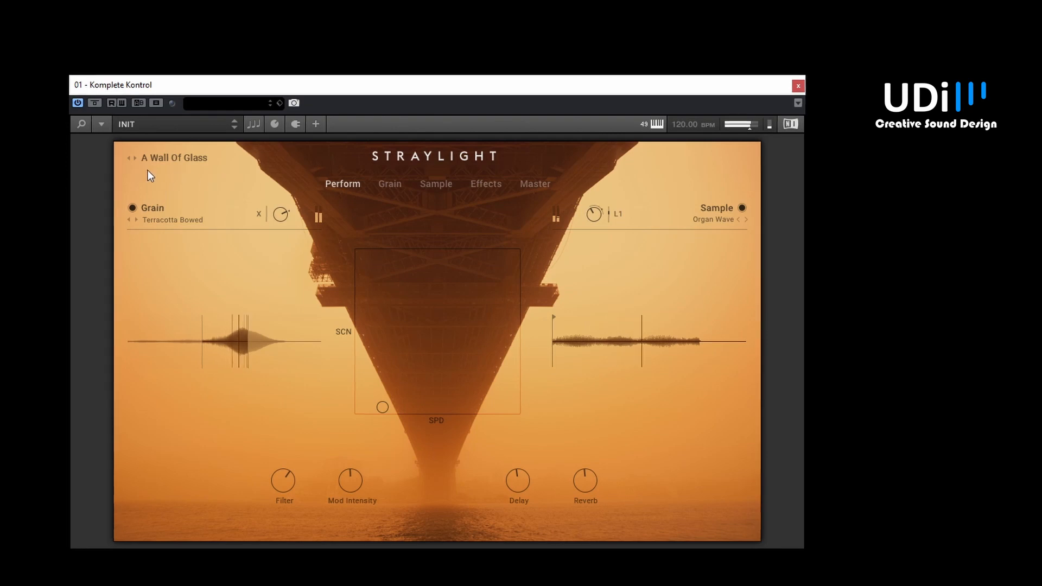
{"action": "left_click", "coordinate": [135, 158]}
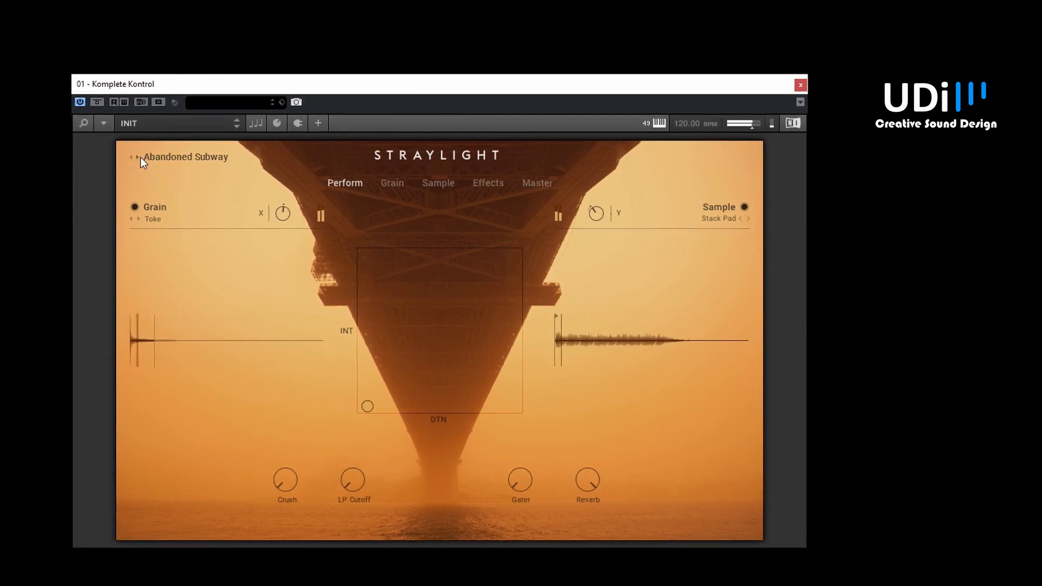
{"action": "left_click", "coordinate": [139, 157]}
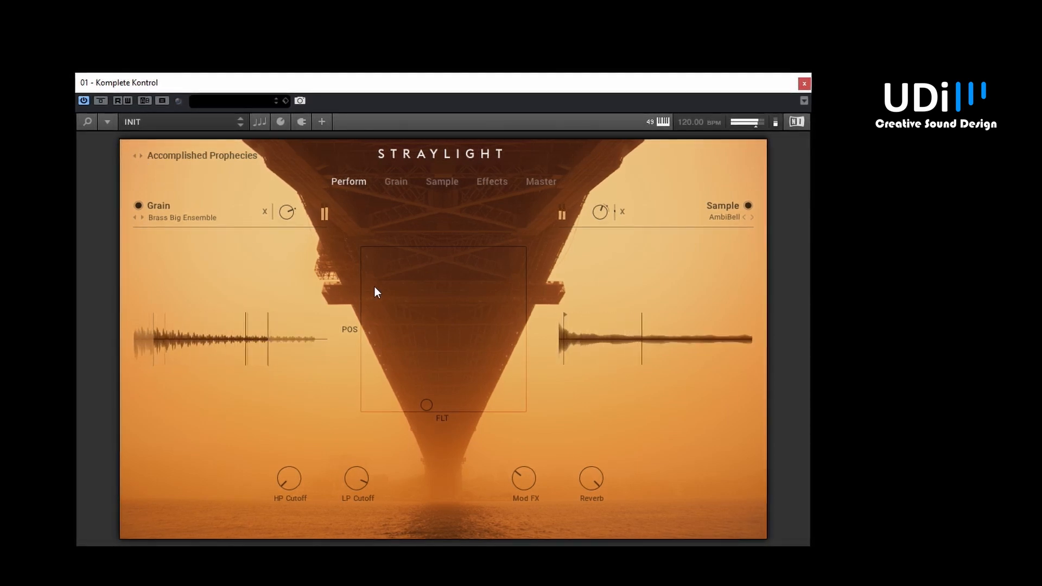
{"action": "left_click_drag", "start_coordinate": [381, 288], "coordinate": [439, 344]}
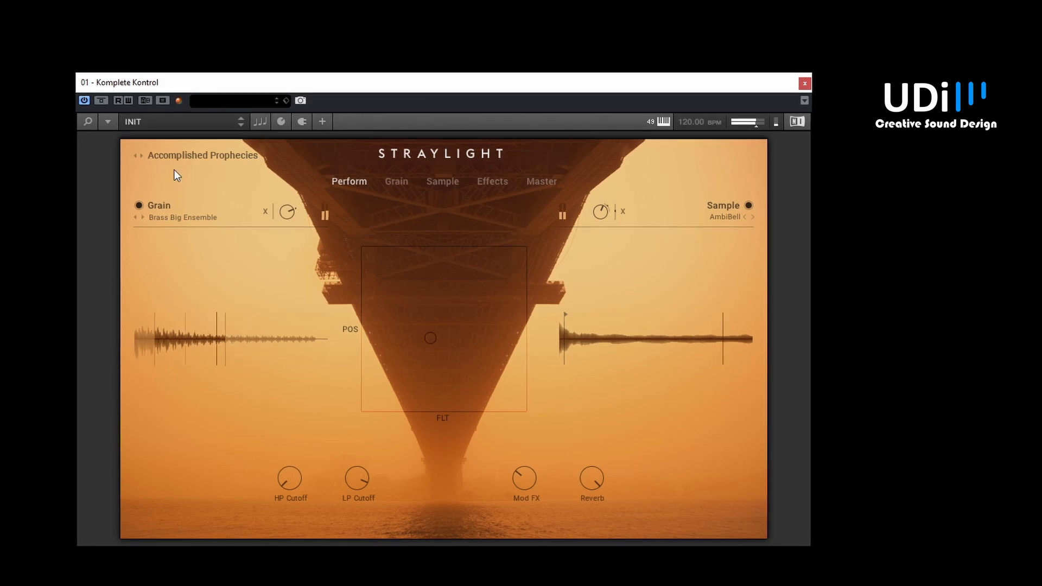
Step: Advance past Aetherbells to the After Hours snapshot and move its XY handle up near the pad's upper edge
{"action": "left_click", "coordinate": [142, 156]}
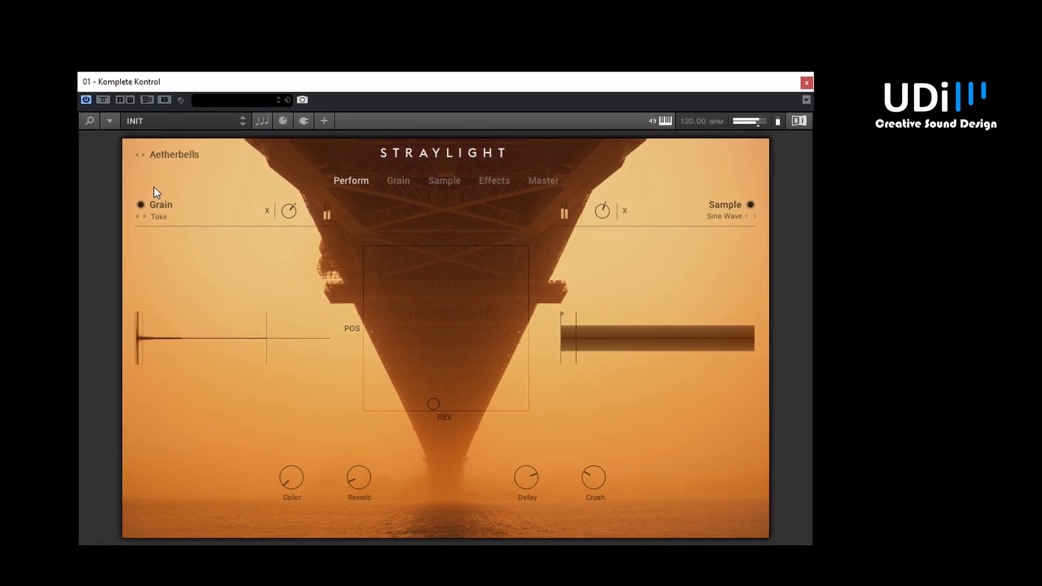
{"action": "left_click", "coordinate": [144, 155]}
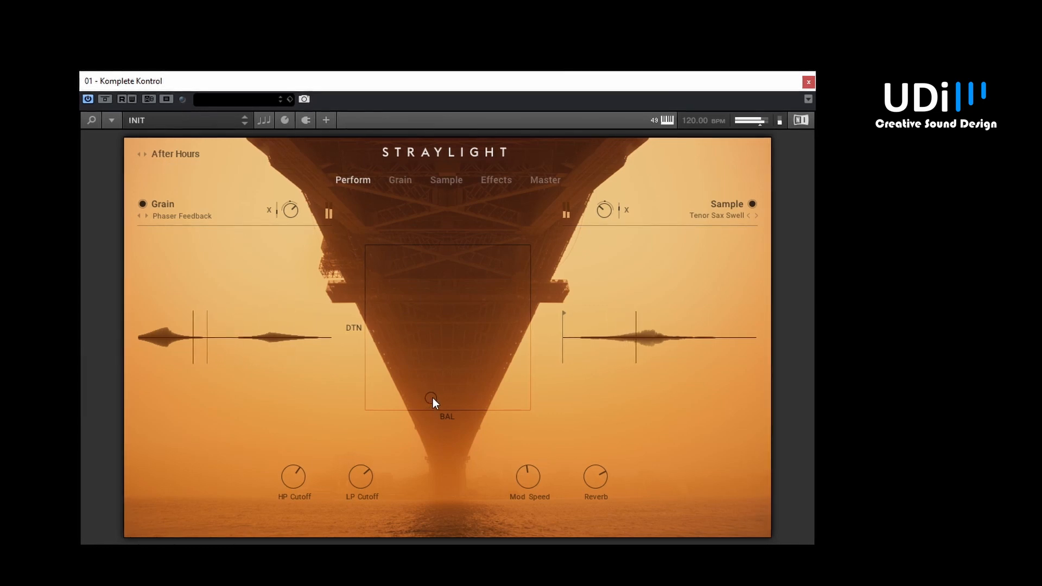
{"action": "left_click_drag", "start_coordinate": [432, 401], "coordinate": [480, 248]}
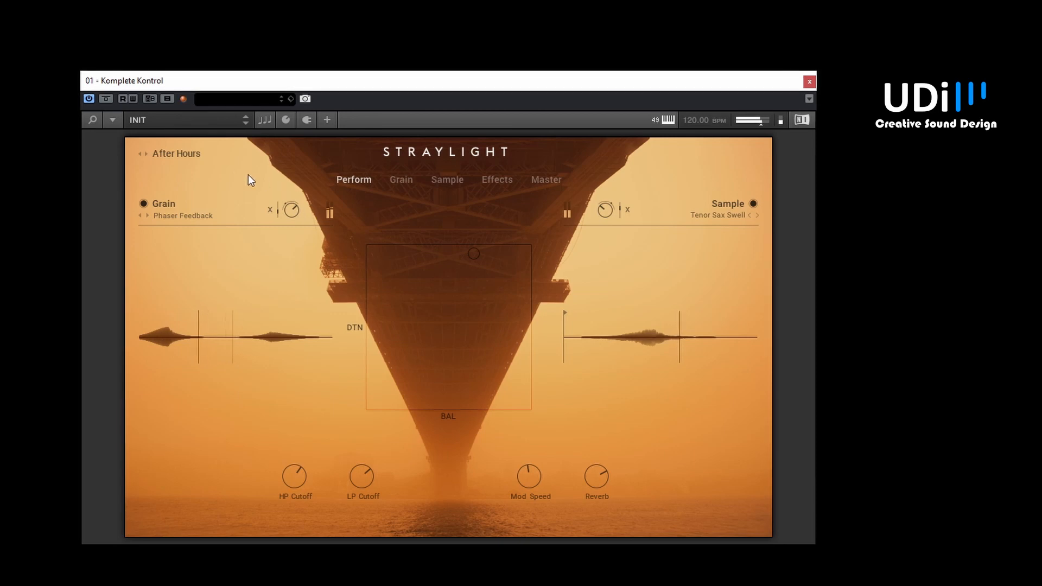
Step: Filter the snapshots to the Pad type only, without Atmosphere, and load Abandoned Spaces
{"action": "left_click", "coordinate": [178, 153]}
{"action": "left_click", "coordinate": [156, 230]}
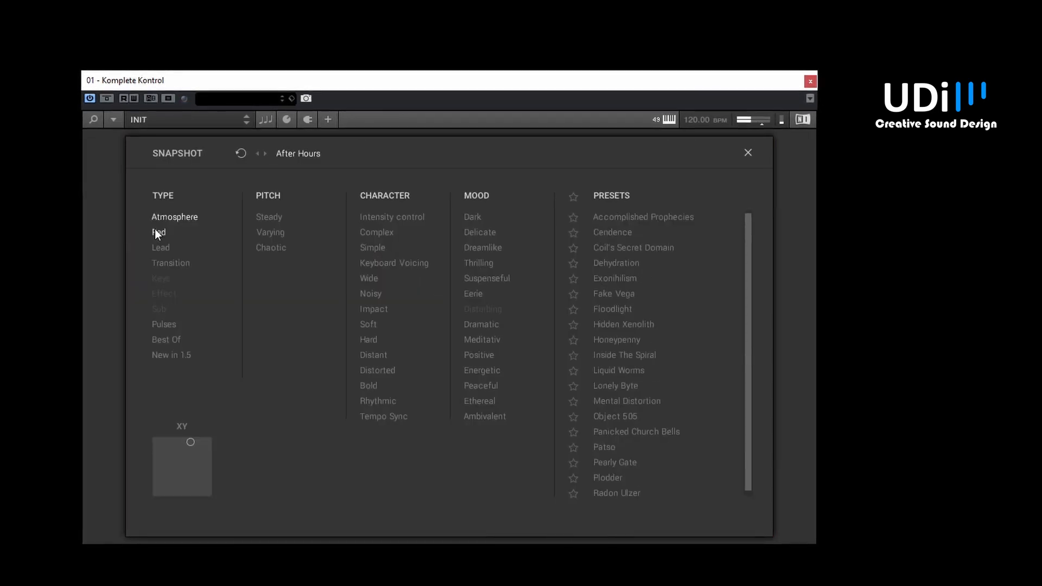
{"action": "left_click", "coordinate": [171, 217]}
{"action": "double_click", "coordinate": [607, 217]}
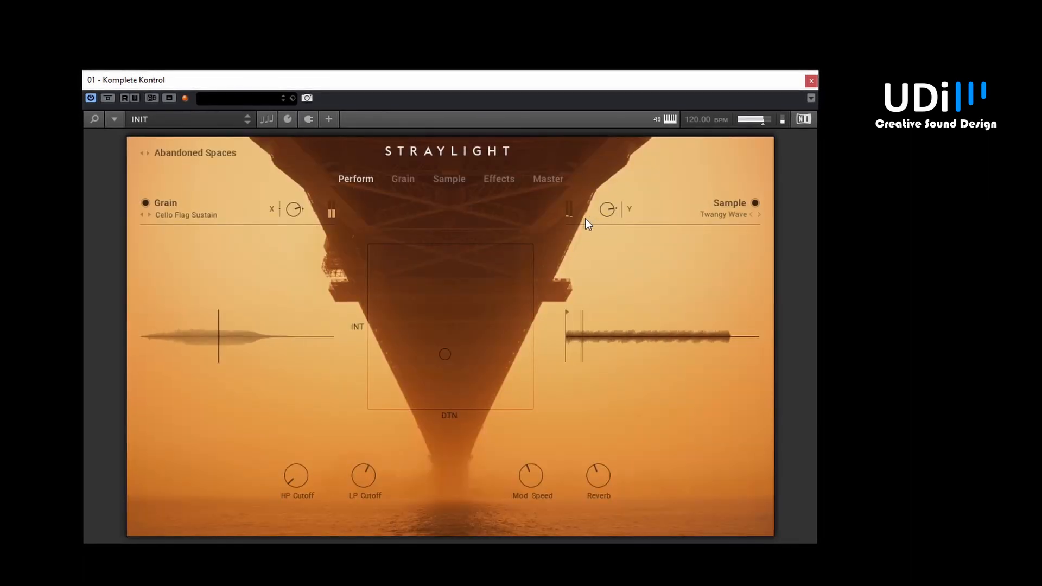
Step: Audition the pad snapshots from Accomplished Prophecies to Beauty Mark, and move Beauty Mark's XY handle around and back near the pad's centre
{"action": "left_click", "coordinate": [151, 153]}
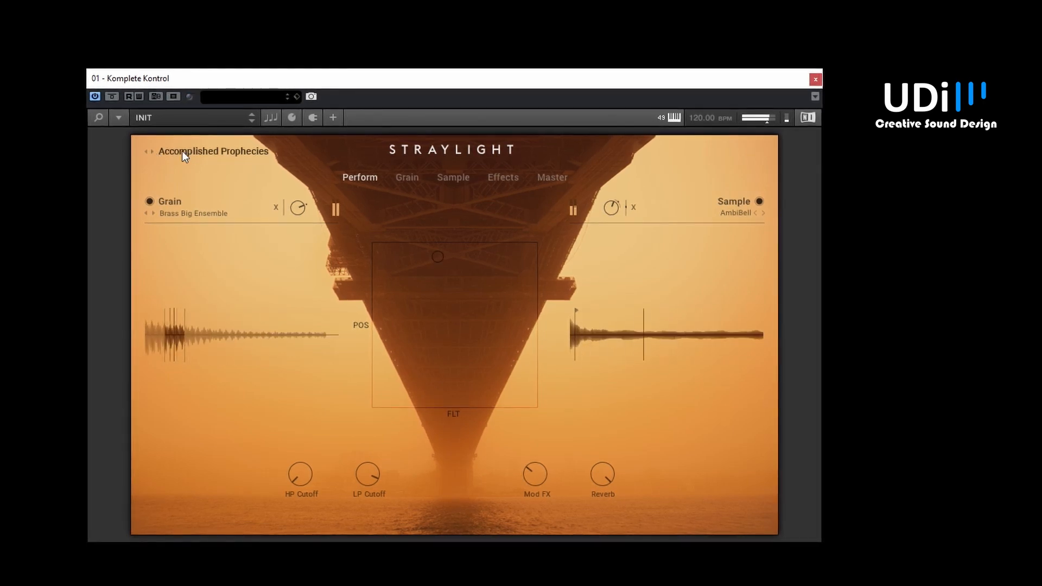
{"action": "left_click", "coordinate": [152, 152]}
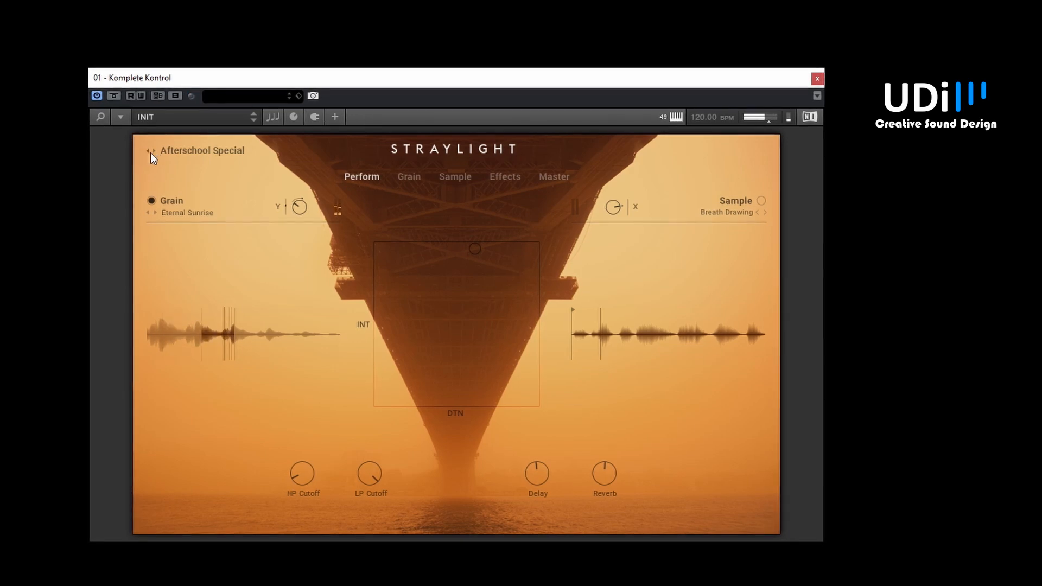
{"action": "left_click", "coordinate": [155, 152]}
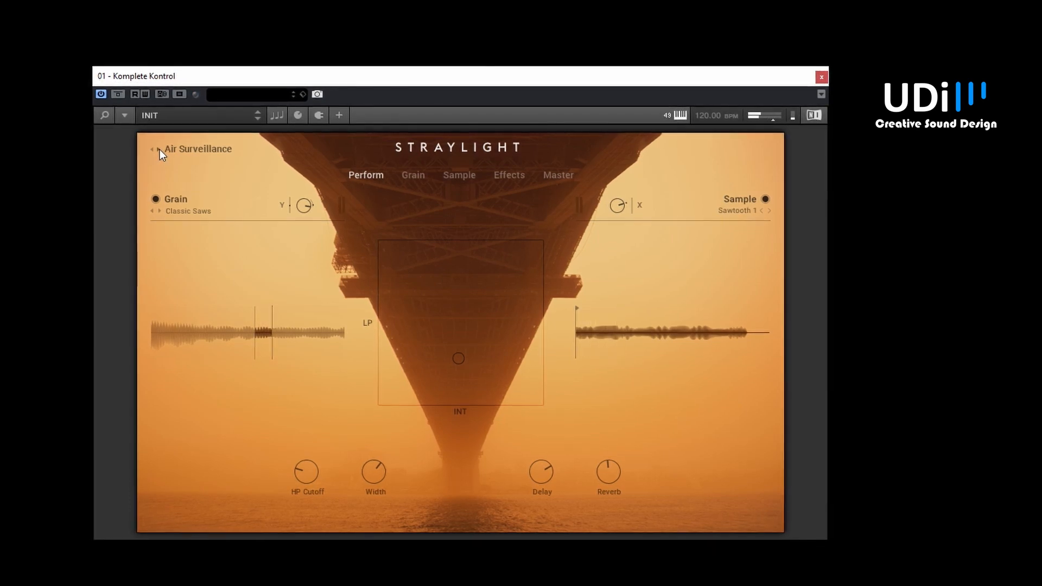
{"action": "left_click", "coordinate": [159, 148]}
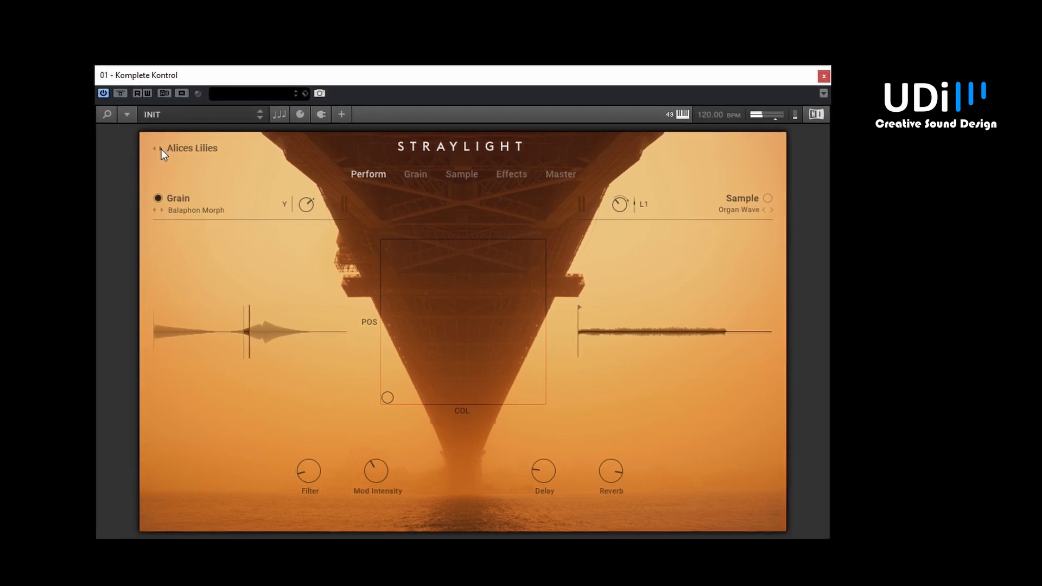
{"action": "left_click", "coordinate": [161, 149]}
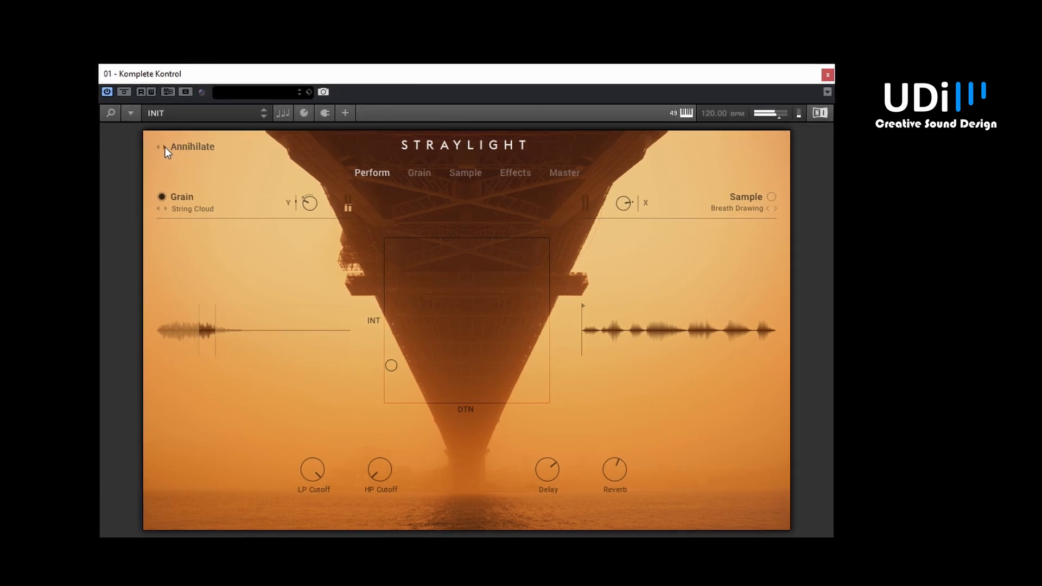
{"action": "left_click", "coordinate": [165, 147]}
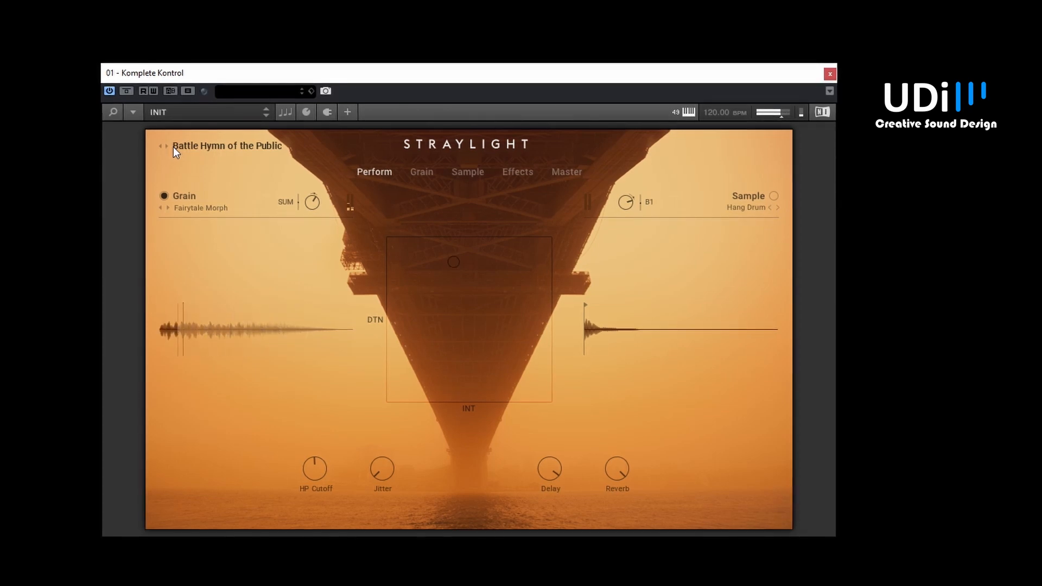
{"action": "left_click", "coordinate": [167, 146]}
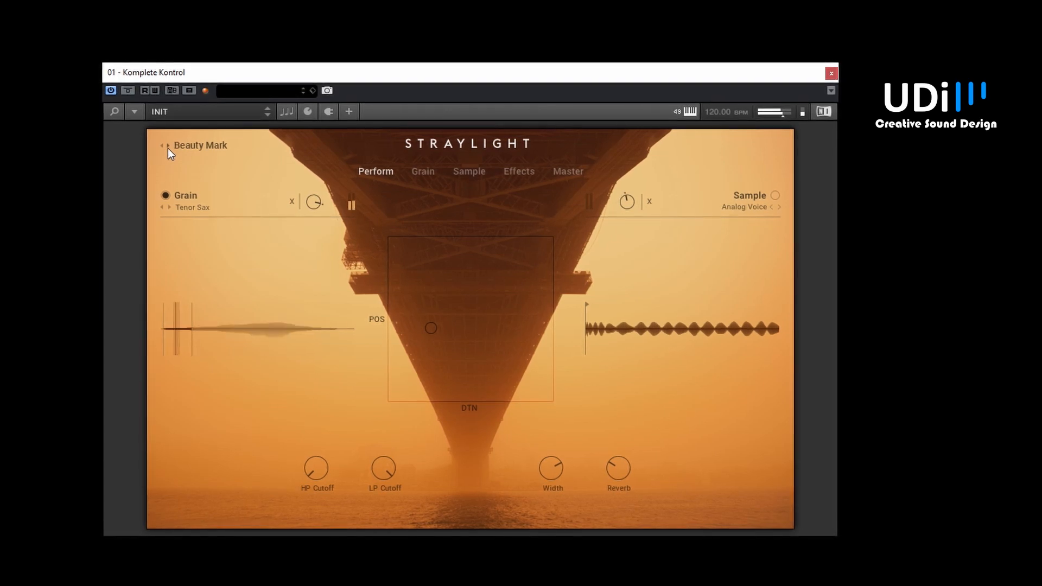
{"action": "left_click_drag", "start_coordinate": [434, 325], "coordinate": [524, 261]}
{"action": "left_click_drag", "start_coordinate": [459, 274], "coordinate": [459, 324]}
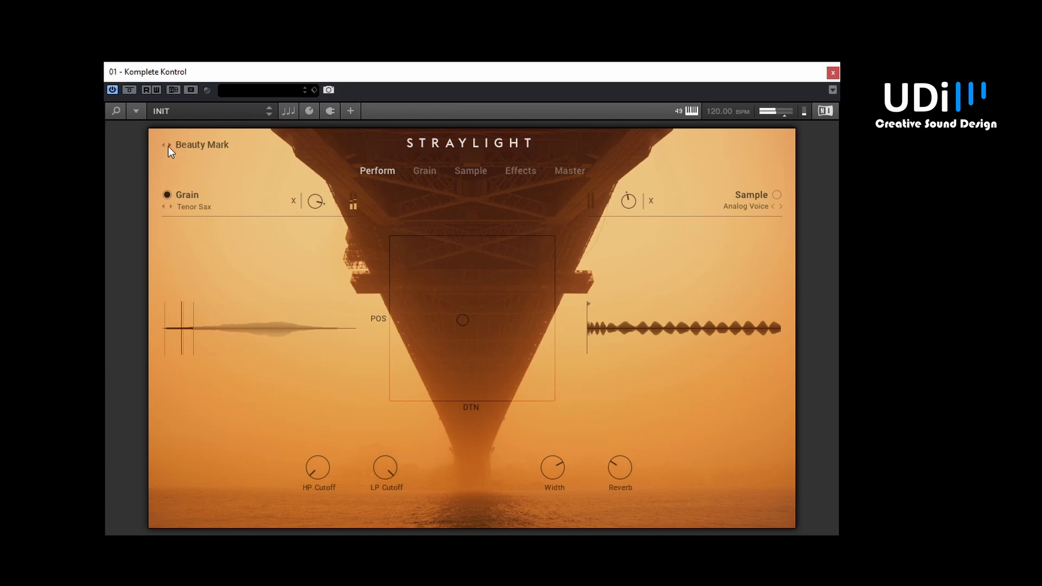
Step: Filter the snapshots to the Lead type instead of Pad, load Abandoned Spaces and advance to Angel's Dentist
{"action": "left_click", "coordinate": [197, 144]}
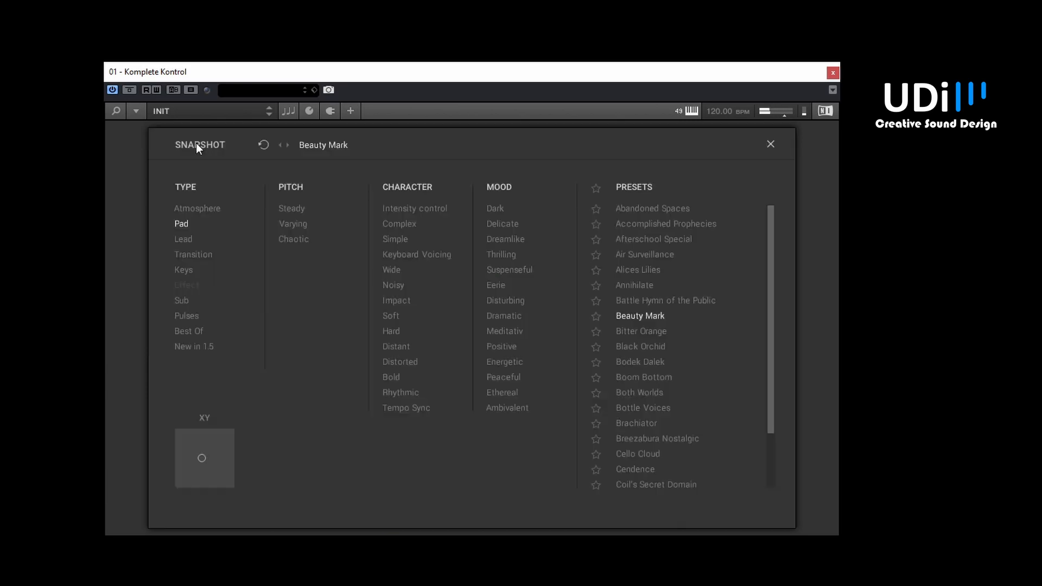
{"action": "left_click", "coordinate": [180, 239]}
{"action": "left_click", "coordinate": [182, 224]}
{"action": "left_click", "coordinate": [666, 209]}
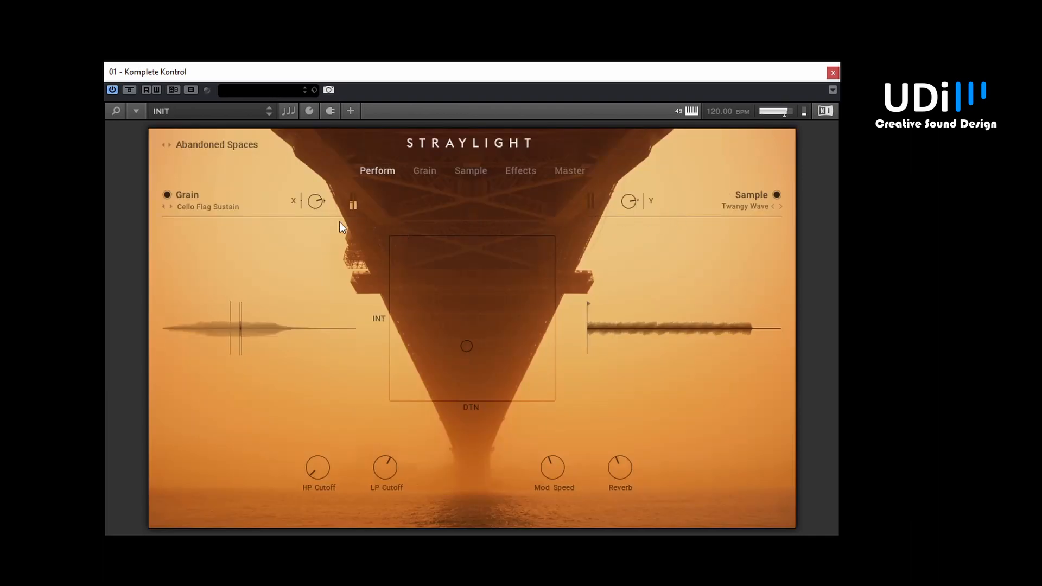
{"action": "left_click", "coordinate": [170, 145]}
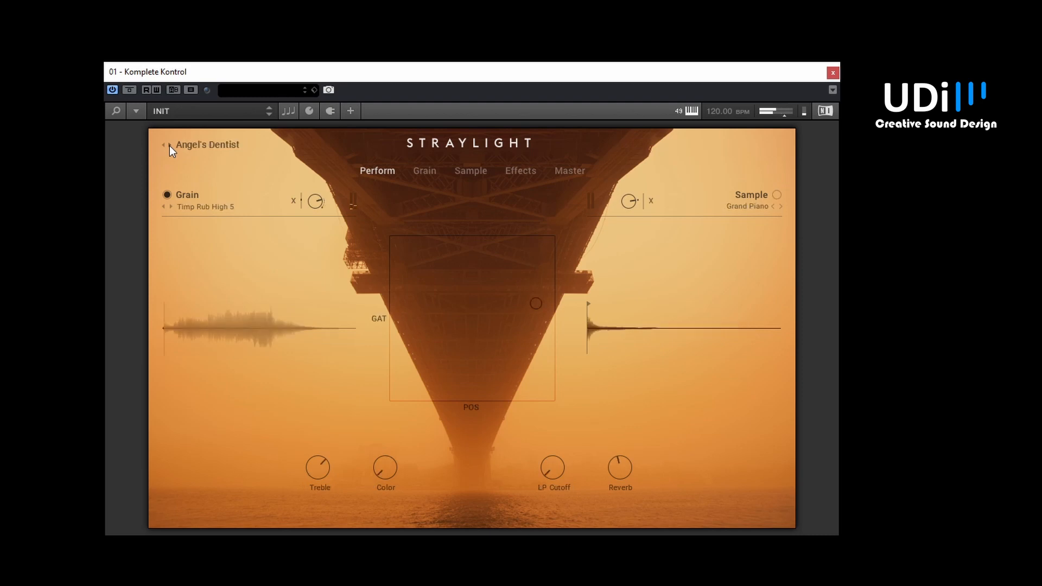